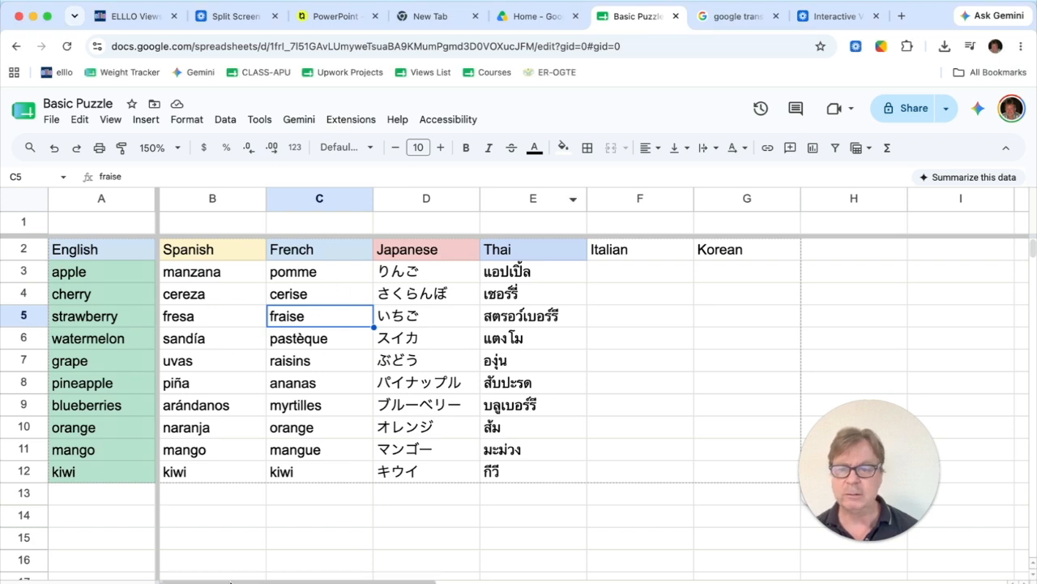
- Open the unformatted copy of the word list and look over its English, Spanish, French and Japanese columns
{"action": "left_click", "coordinate": [295, 582]}
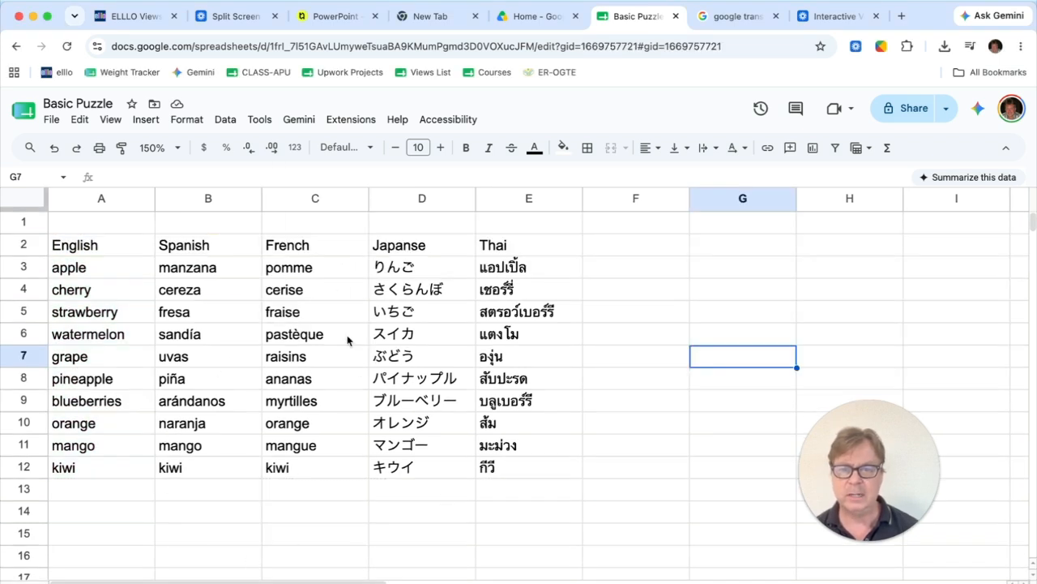
{"action": "left_click", "coordinate": [105, 254]}
{"action": "left_click_drag", "start_coordinate": [105, 253], "coordinate": [99, 465]}
{"action": "left_click_drag", "start_coordinate": [204, 251], "coordinate": [209, 470]}
{"action": "left_click_drag", "start_coordinate": [312, 252], "coordinate": [319, 472]}
{"action": "left_click_drag", "start_coordinate": [403, 251], "coordinate": [418, 468]}
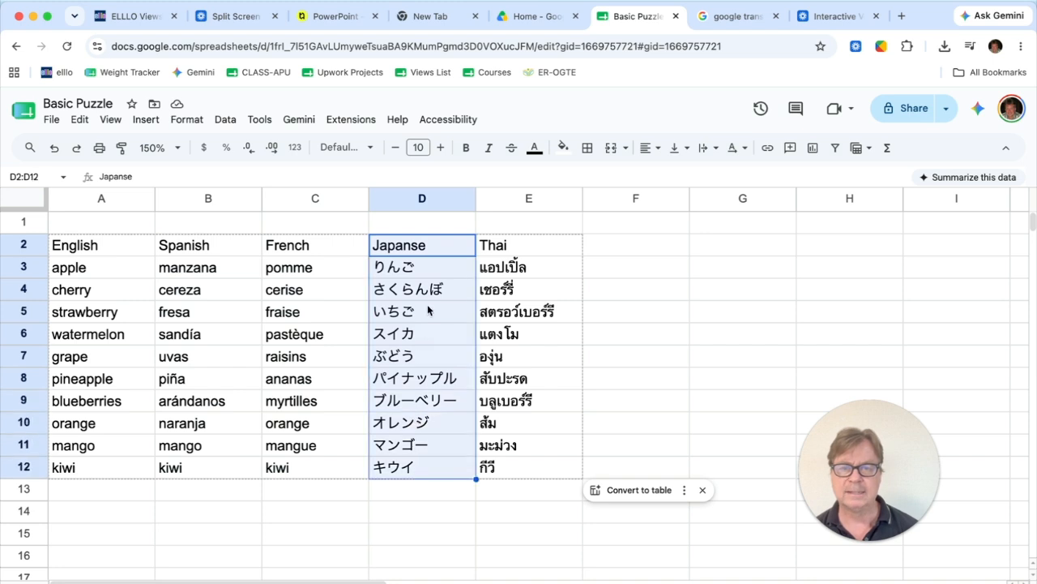
- Return to the color-coded puzzle sheet and clear "apple" and "cherry" from cells A3 and A4
{"action": "left_click", "coordinate": [231, 582]}
{"action": "left_click", "coordinate": [224, 389]}
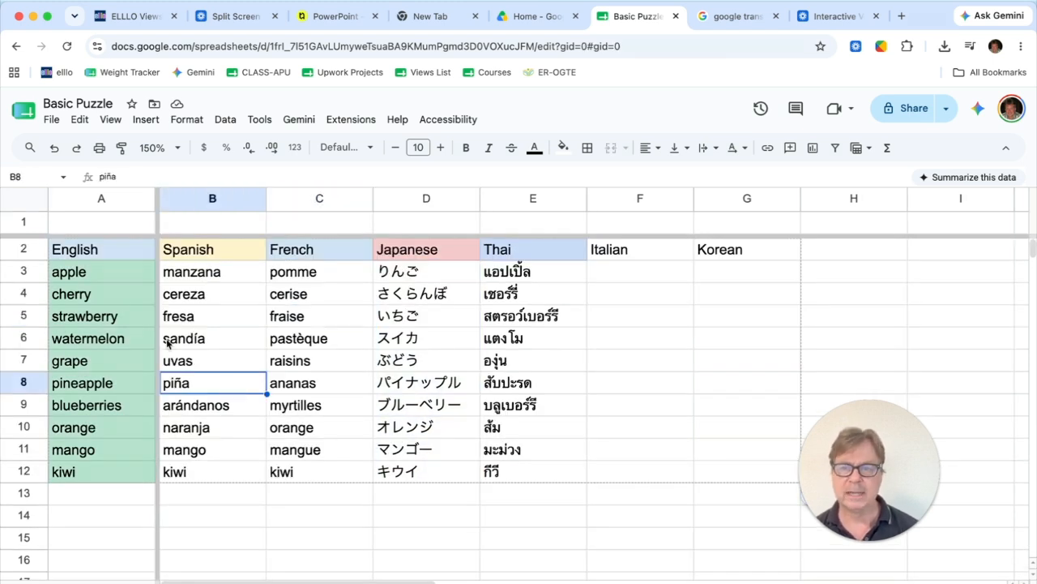
{"action": "left_click", "coordinate": [108, 283]}
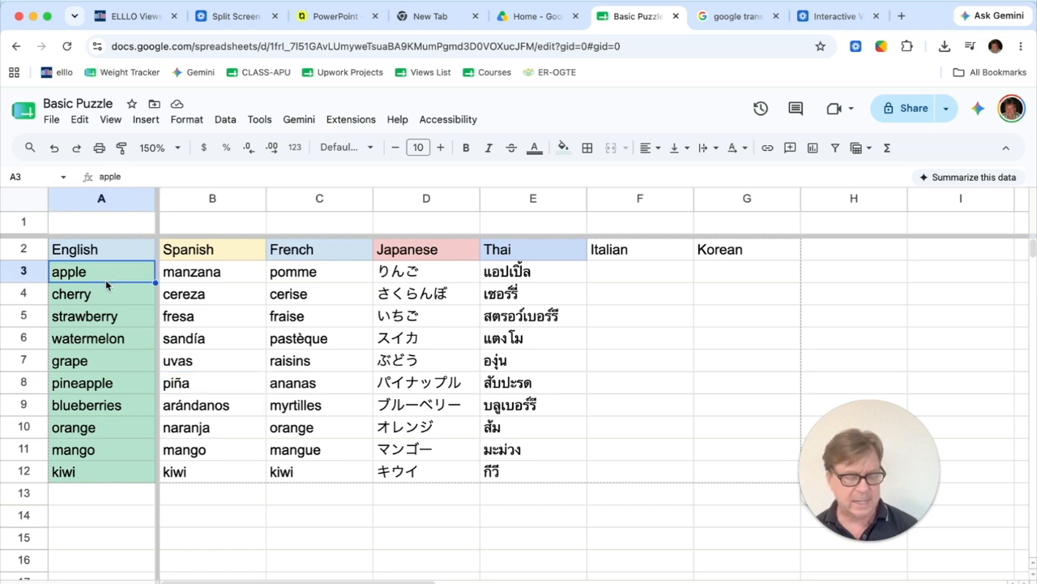
{"action": "key", "text": "Delete"}
{"action": "left_click", "coordinate": [105, 302]}
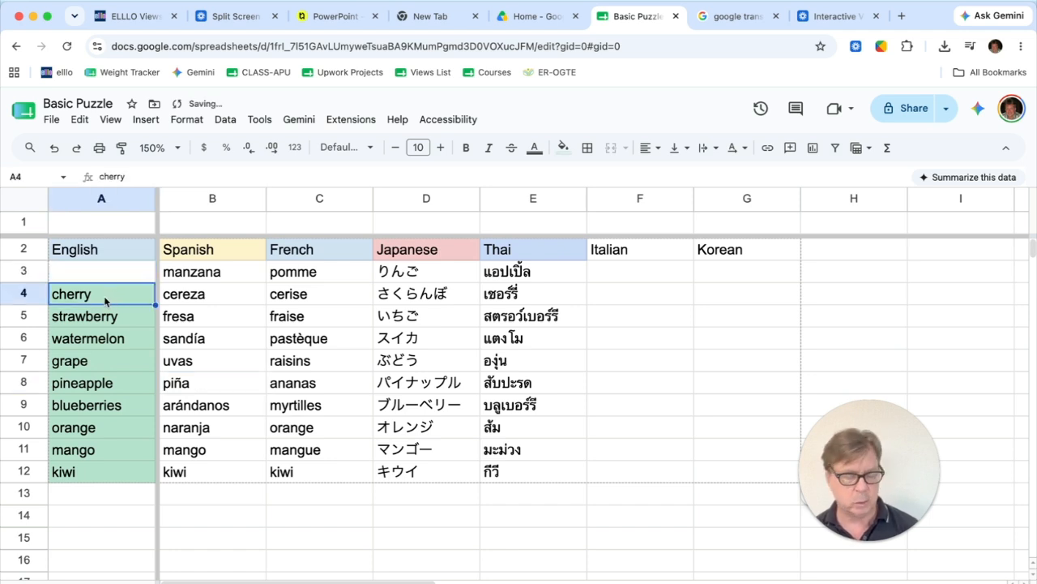
{"action": "key", "text": "Delete"}
{"action": "left_click", "coordinate": [203, 338]}
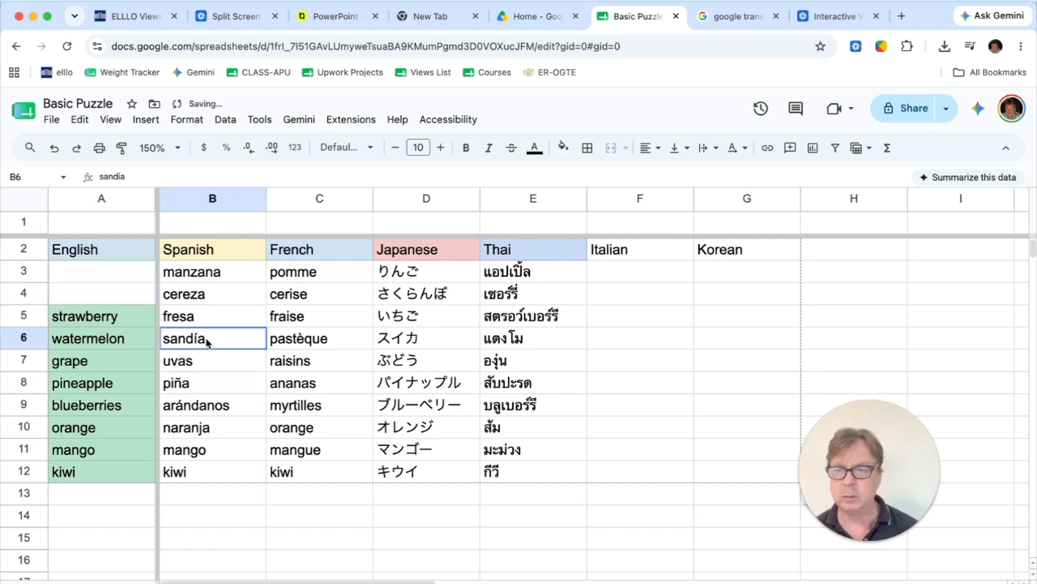
- Set the sheet zoom to 200% and hide the menus to give the grid more room
{"action": "left_click", "coordinate": [170, 149]}
{"action": "left_click", "coordinate": [161, 307]}
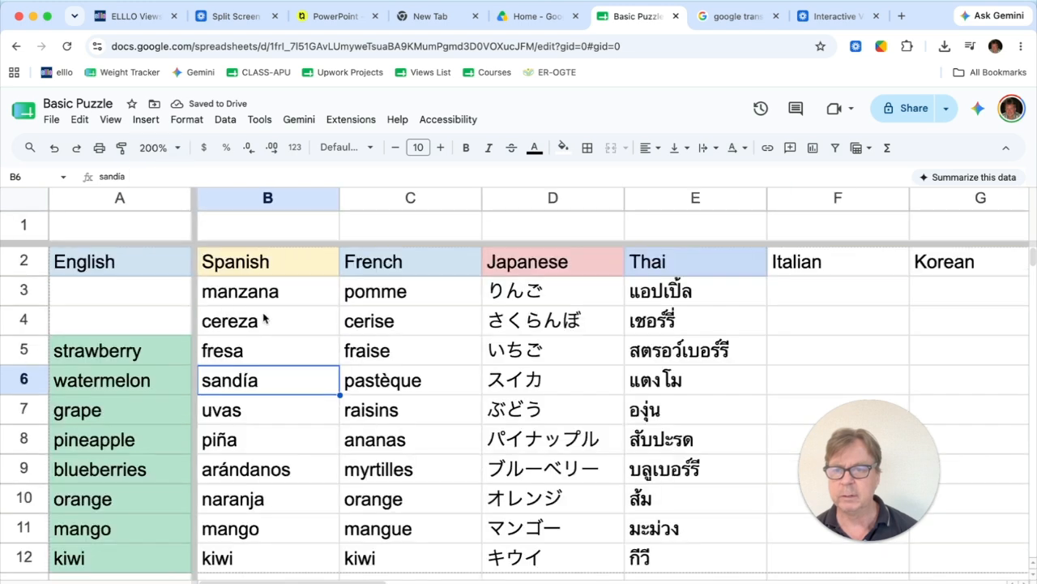
{"action": "left_click", "coordinate": [1006, 148]}
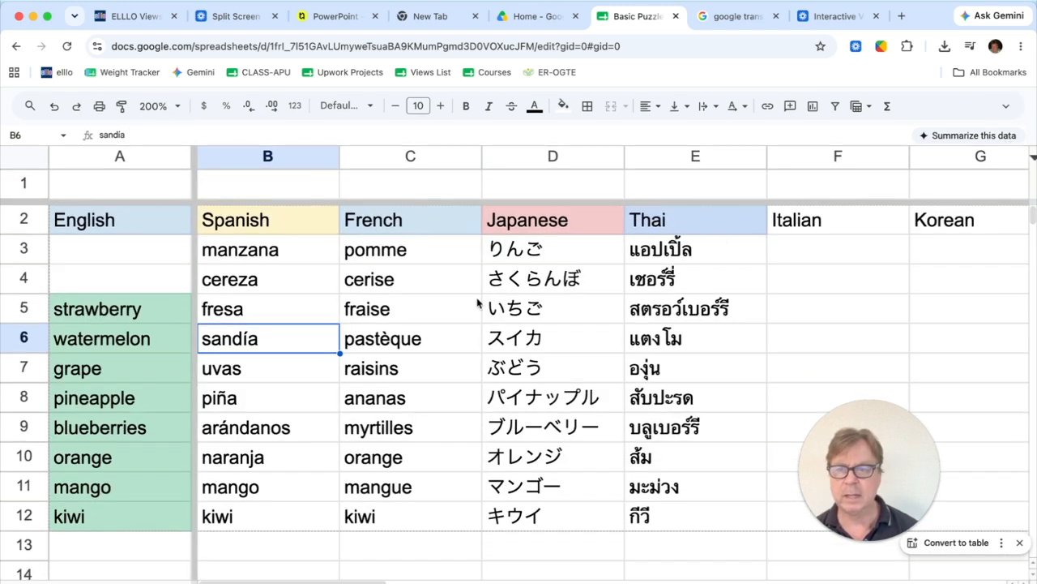
{"action": "left_click", "coordinate": [425, 328]}
- Enter the wrong answer "banana" in cell A3, next to "manzana"
{"action": "left_click", "coordinate": [156, 256]}
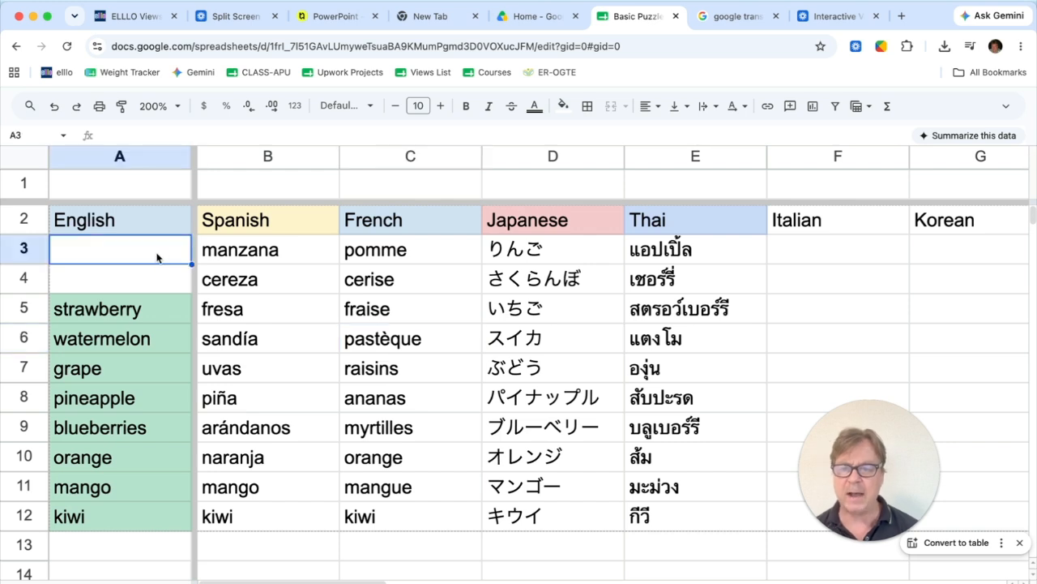
{"action": "type", "text": "banaba"}
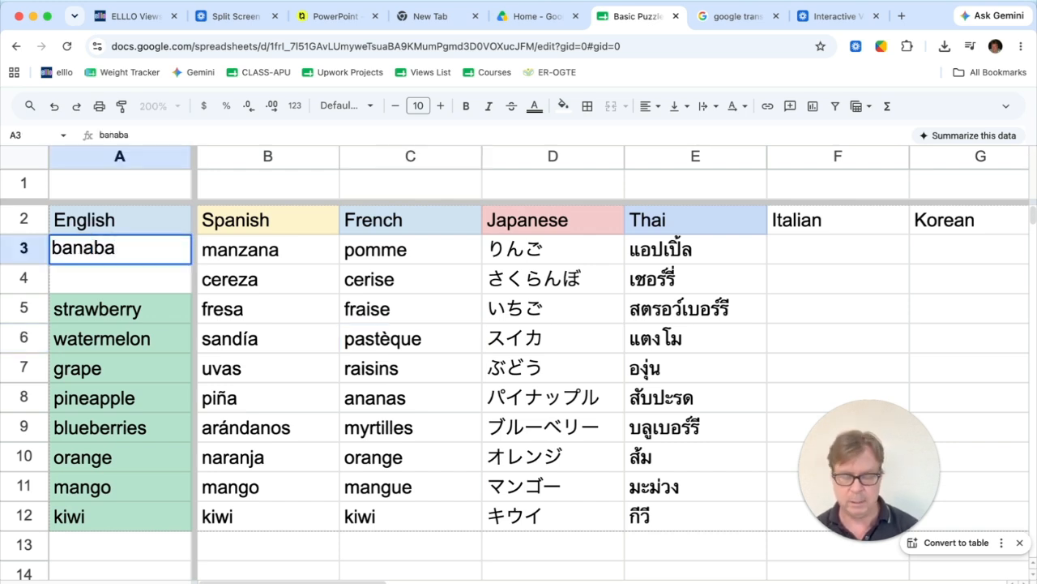
{"action": "key", "text": "BackSpace"}
{"action": "type", "text": "na"}
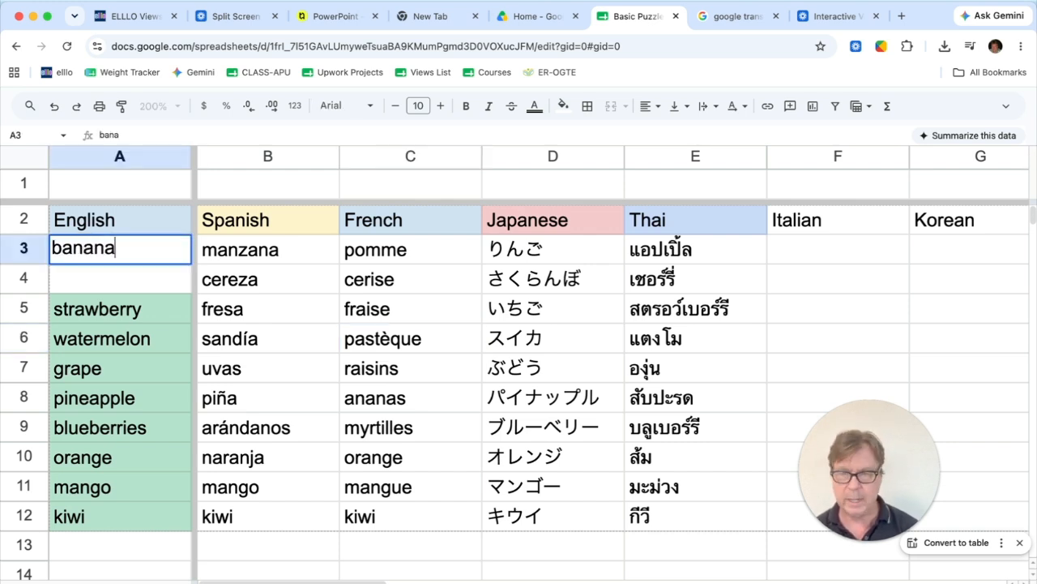
{"action": "left_click", "coordinate": [141, 327]}
- Enter the correct English answers "apple" in A3 and "cherry" in A4
{"action": "left_click", "coordinate": [125, 253]}
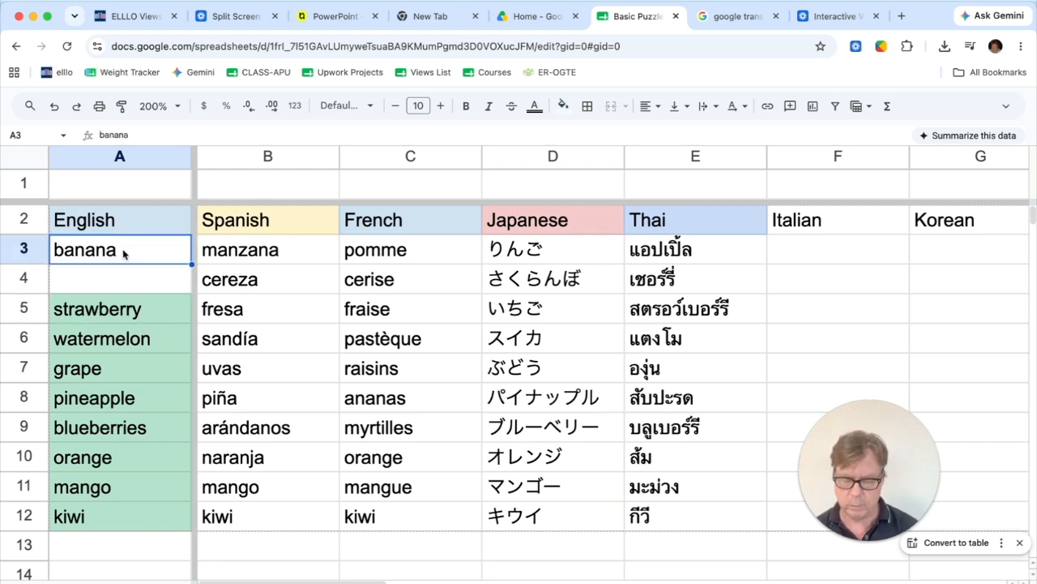
{"action": "type", "text": "apple"}
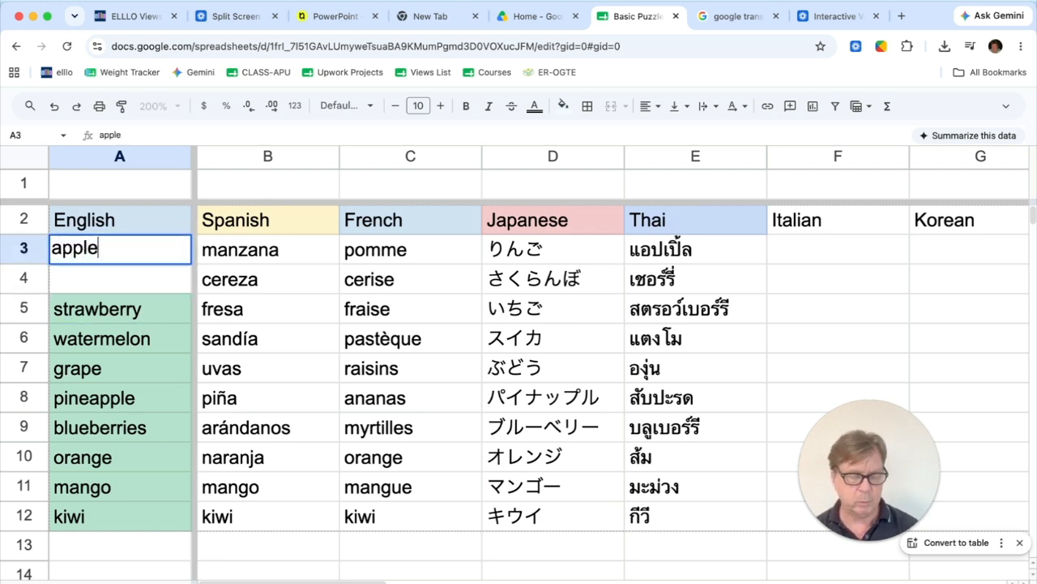
{"action": "key", "text": "Return"}
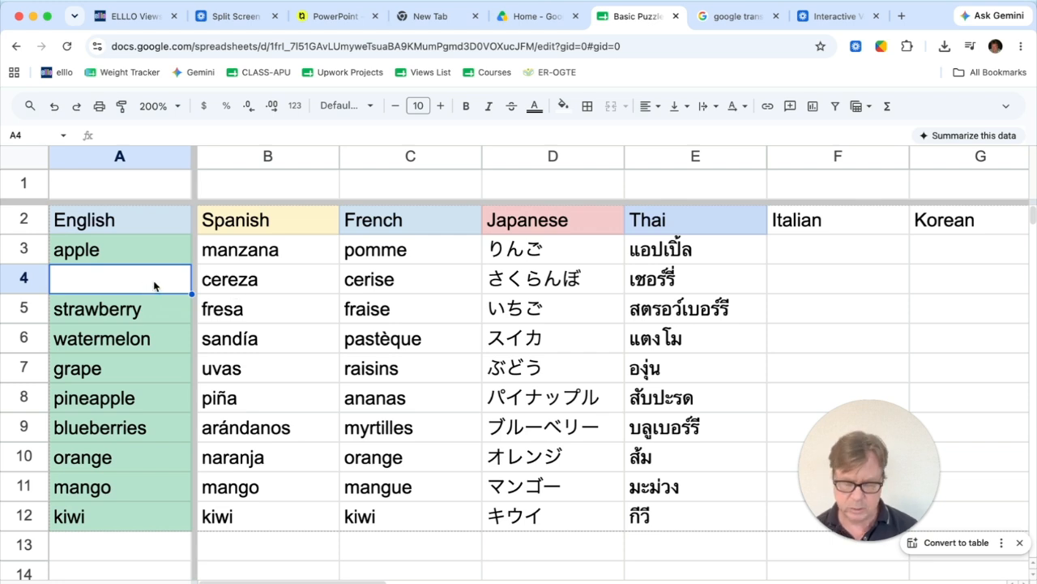
{"action": "type", "text": "cherry"}
{"action": "key", "text": "Return"}
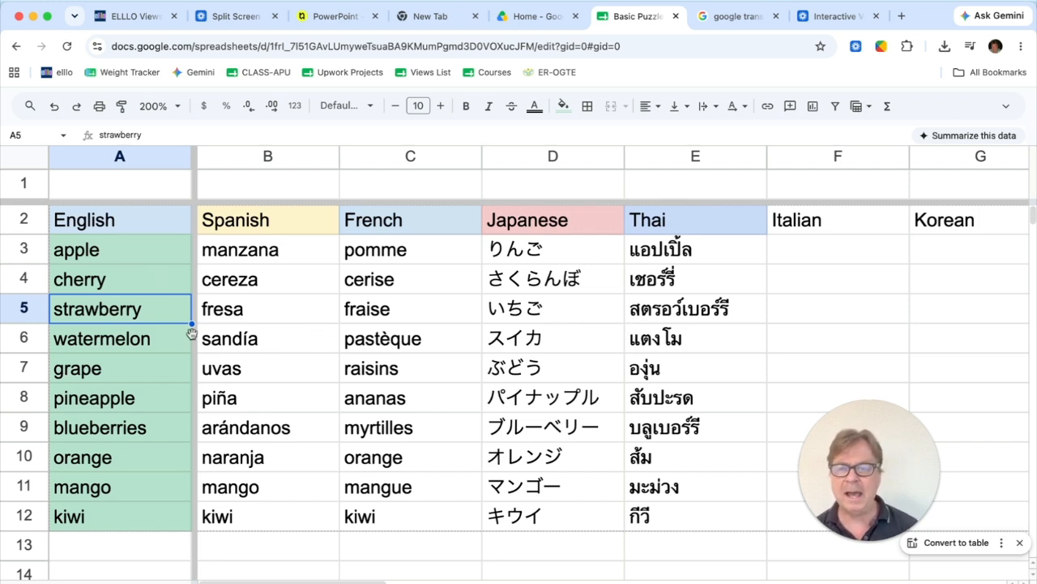
- Clear cell A5 and re-enter "strawberry" as the English answer for "fresa"
{"action": "key", "text": "Delete"}
{"action": "left_click", "coordinate": [239, 369]}
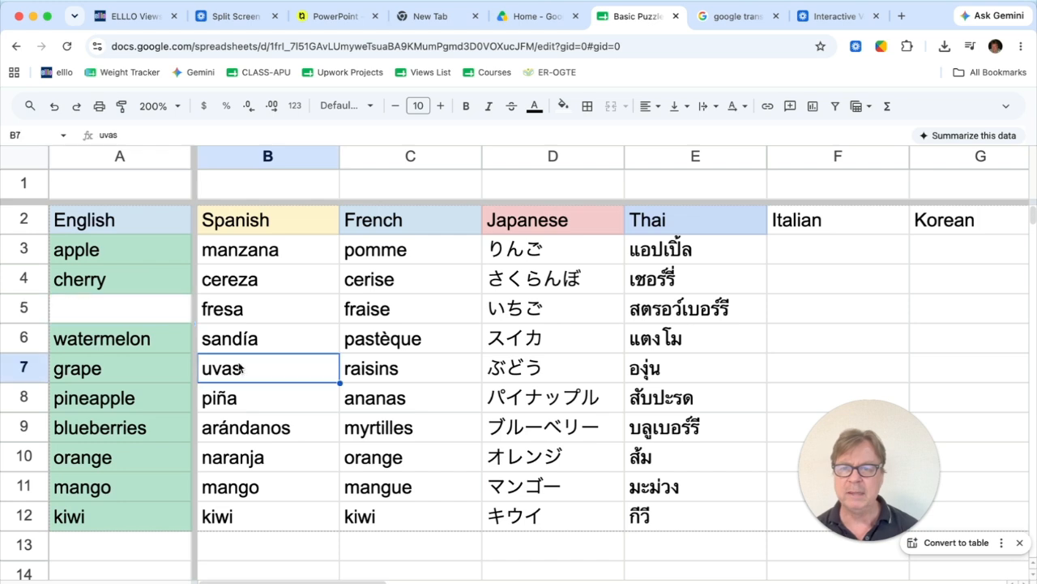
{"action": "left_click", "coordinate": [173, 323]}
{"action": "type", "text": "str"}
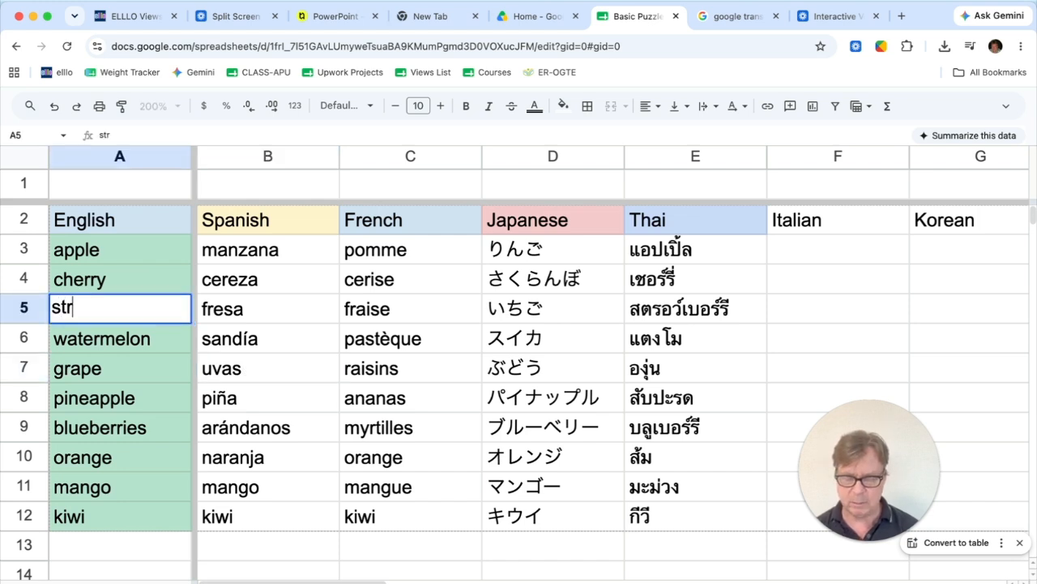
{"action": "type", "text": "awberry"}
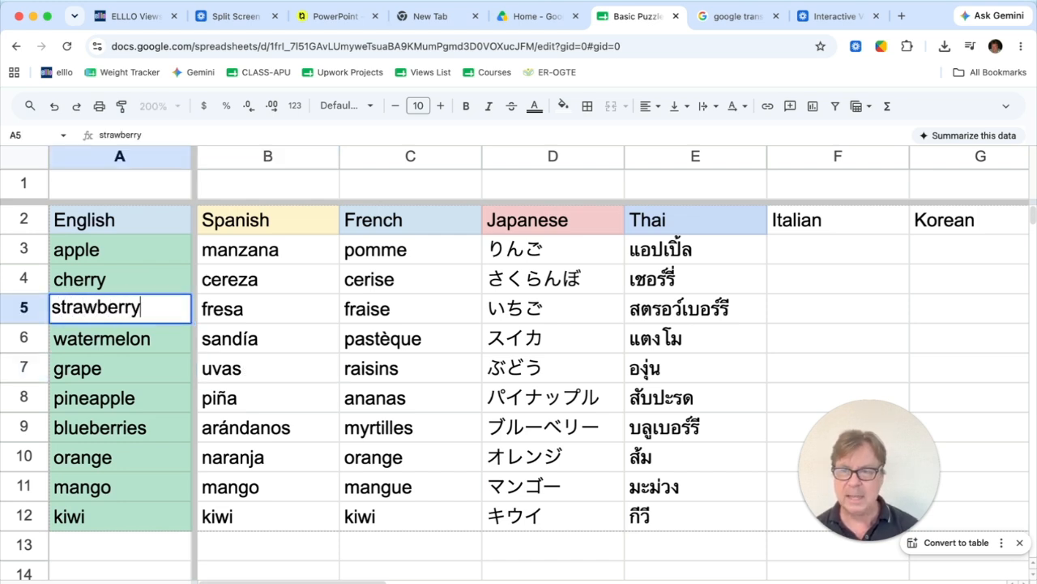
{"action": "key", "text": "Return"}
- Remove one "r" from the answer in A5 so that it is misspelled as "strawbery"
{"action": "left_click", "coordinate": [154, 312]}
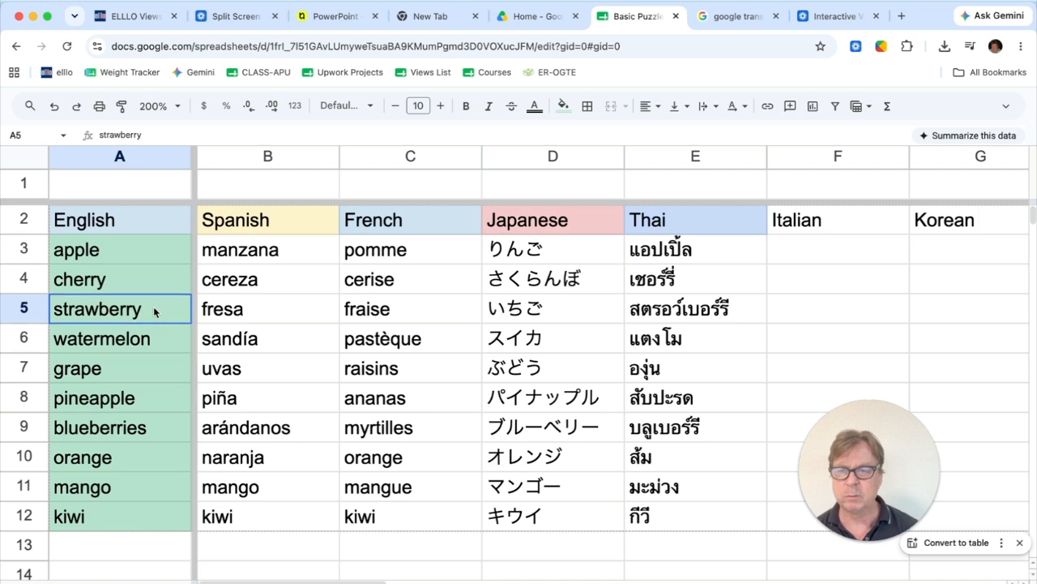
{"action": "double_click", "coordinate": [140, 308]}
{"action": "left_click", "coordinate": [133, 308]}
{"action": "key", "text": "BackSpace"}
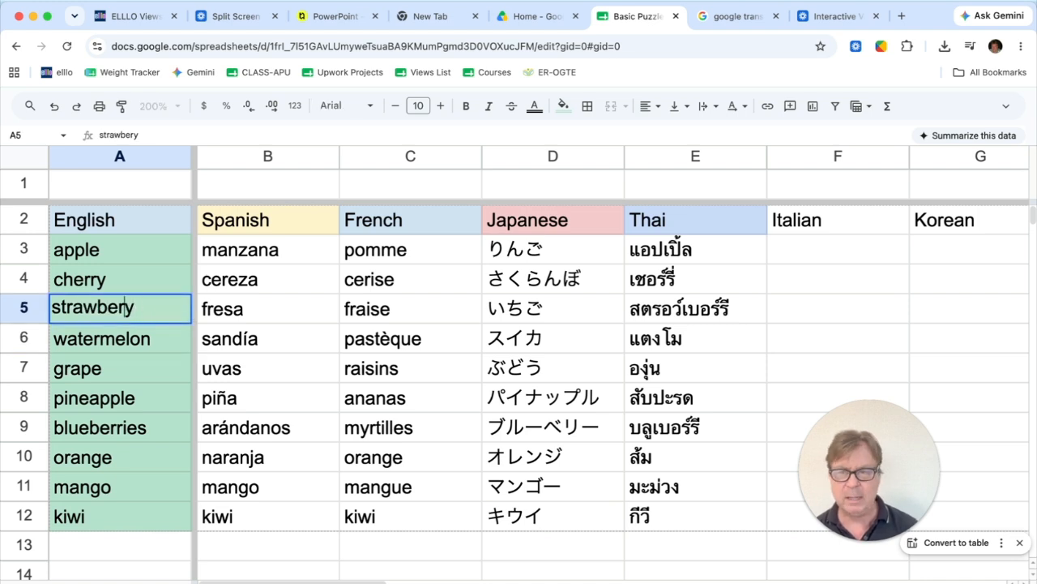
{"action": "left_click", "coordinate": [144, 344]}
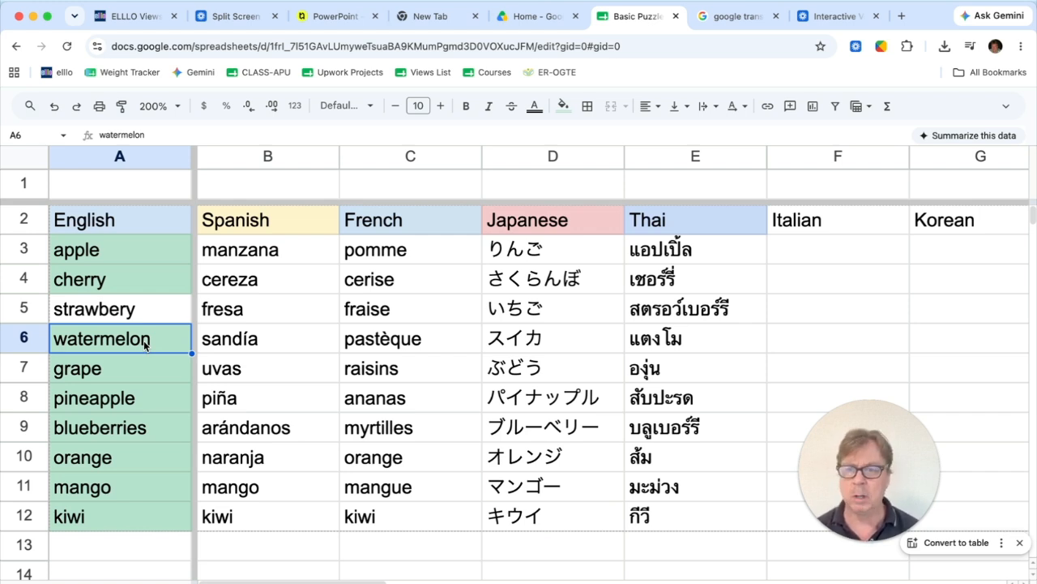
- Correct the spelling in cell A5 to "strawberry"
{"action": "left_click", "coordinate": [139, 323]}
{"action": "double_click", "coordinate": [137, 318]}
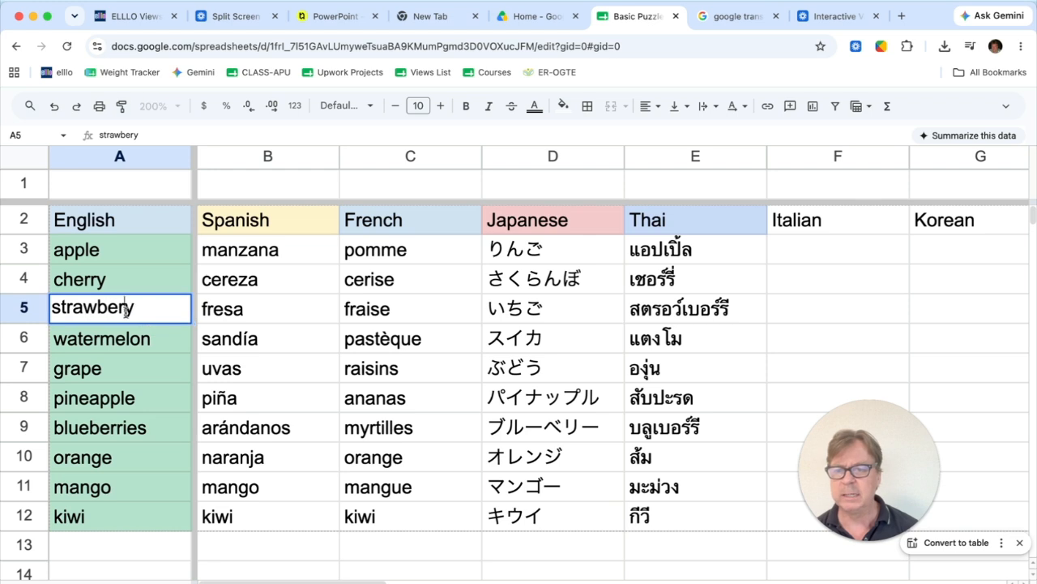
{"action": "type", "text": "r"}
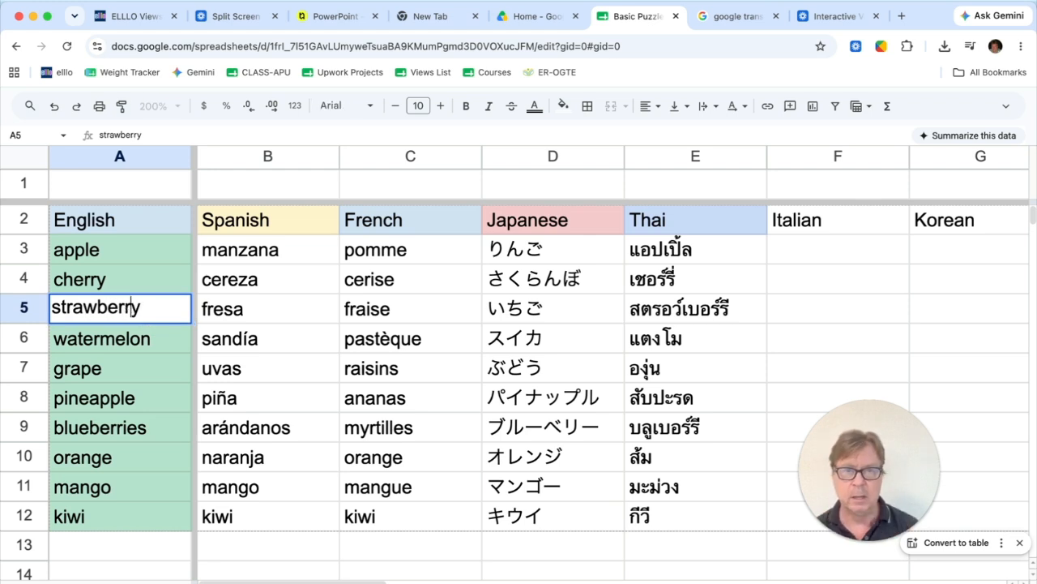
{"action": "left_click", "coordinate": [128, 396]}
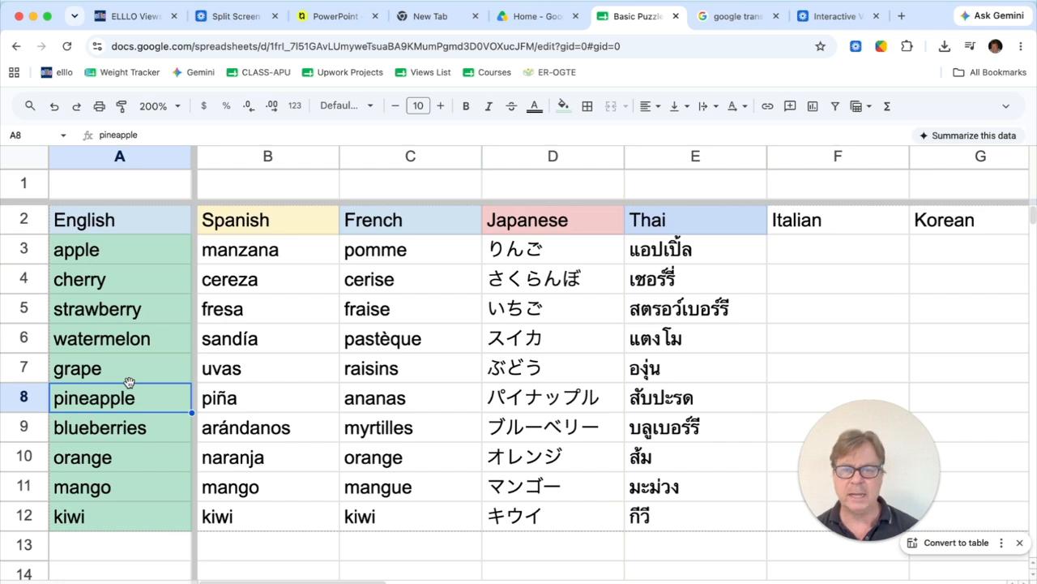
{"action": "left_click", "coordinate": [305, 358]}
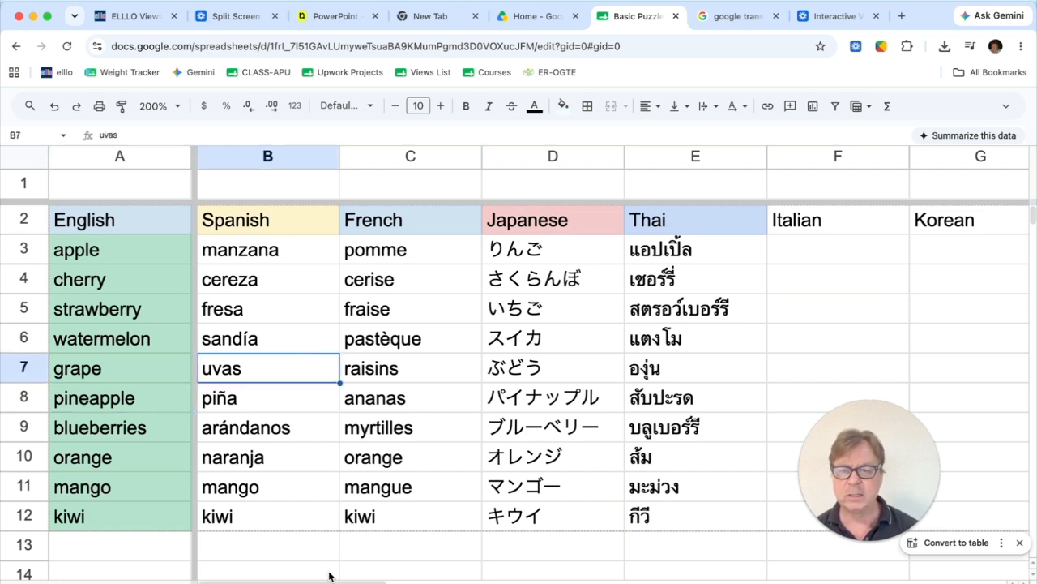
- On the unformatted word list sheet, freeze column A and the first two rows
{"action": "left_click_drag", "start_coordinate": [328, 582], "coordinate": [276, 582]}
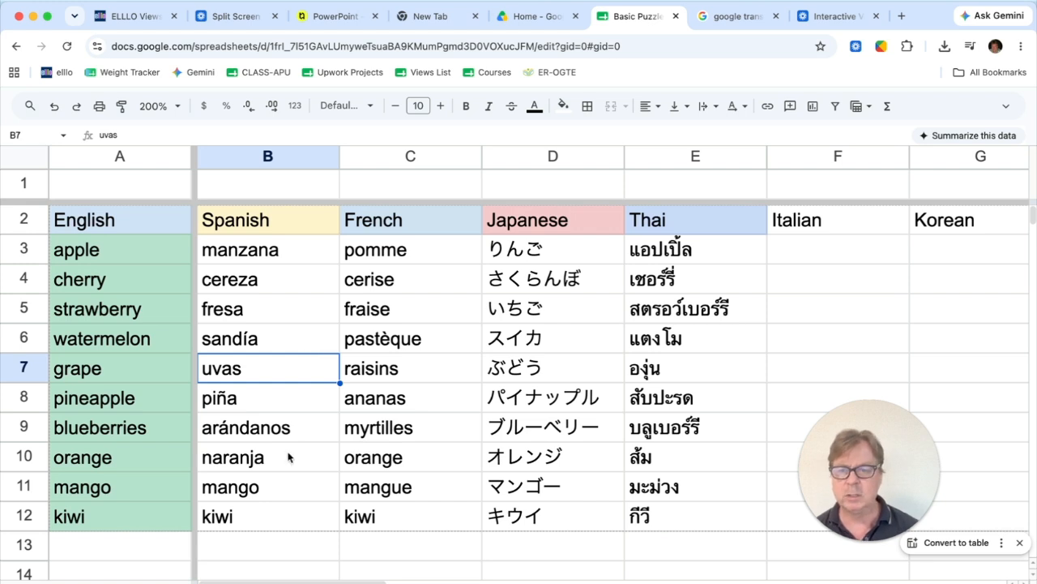
{"action": "left_click", "coordinate": [227, 583]}
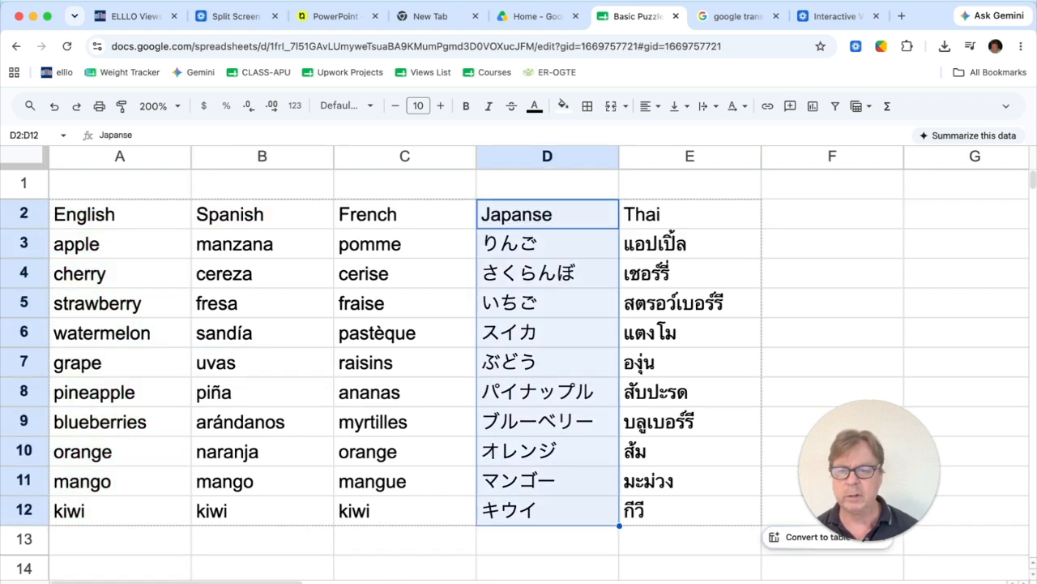
{"action": "left_click", "coordinate": [130, 256]}
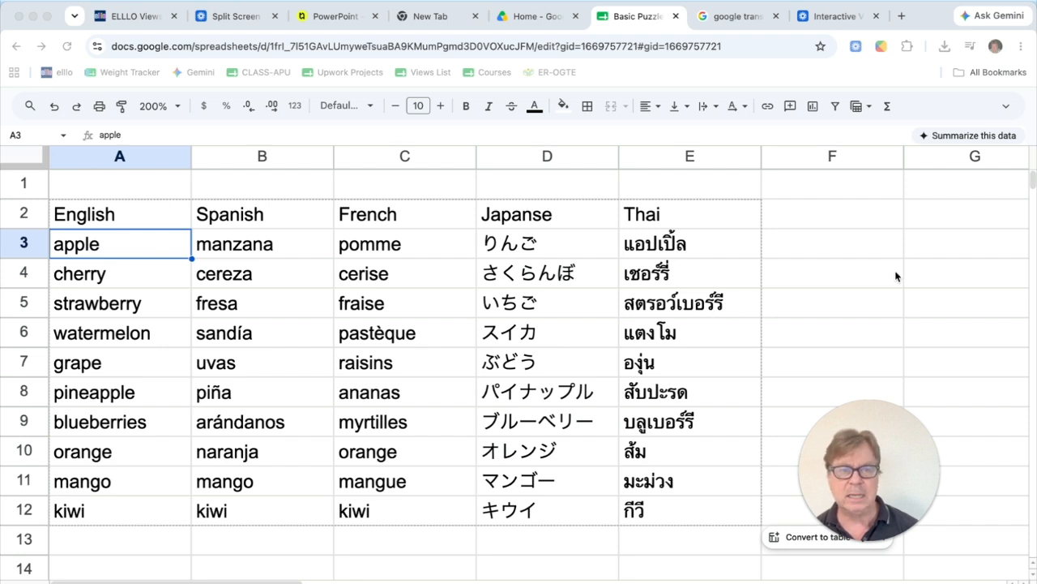
{"action": "left_click_drag", "start_coordinate": [38, 165], "coordinate": [193, 170]}
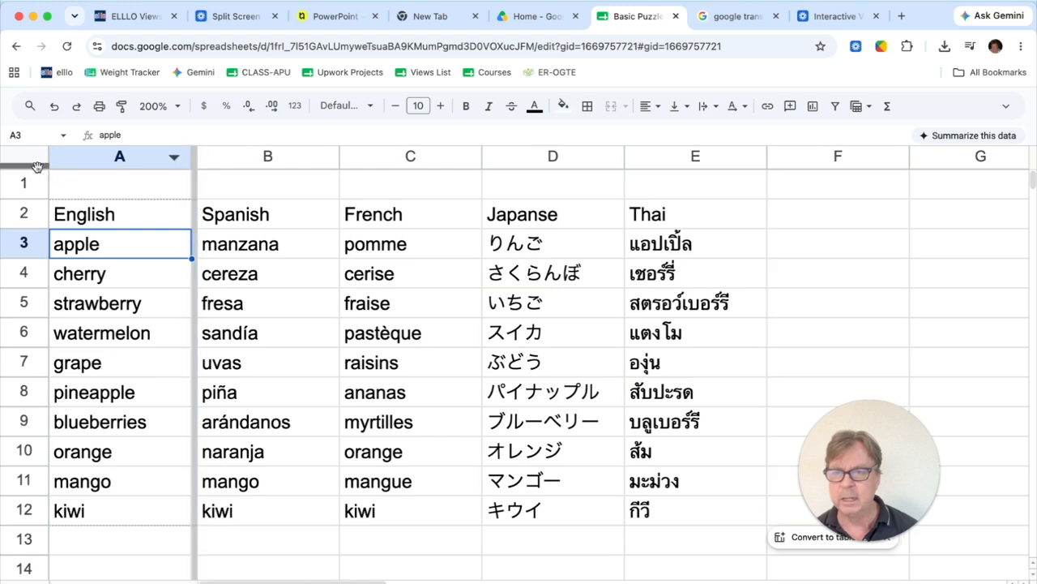
{"action": "left_click_drag", "start_coordinate": [38, 167], "coordinate": [37, 234]}
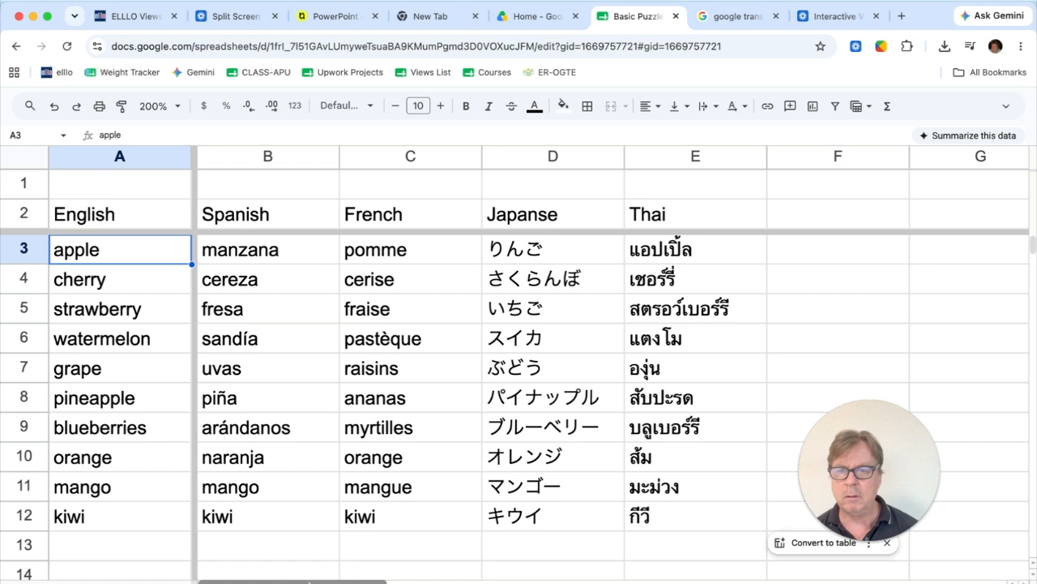
- Select the "apple" cell A3, show the menus again and open the conditional format rules for it
{"action": "mouse_move", "coordinate": [306, 581]}
{"action": "left_mouse_down"}
{"action": "mouse_move", "coordinate": [448, 581]}
{"action": "mouse_move", "coordinate": [300, 581]}
{"action": "left_mouse_up"}
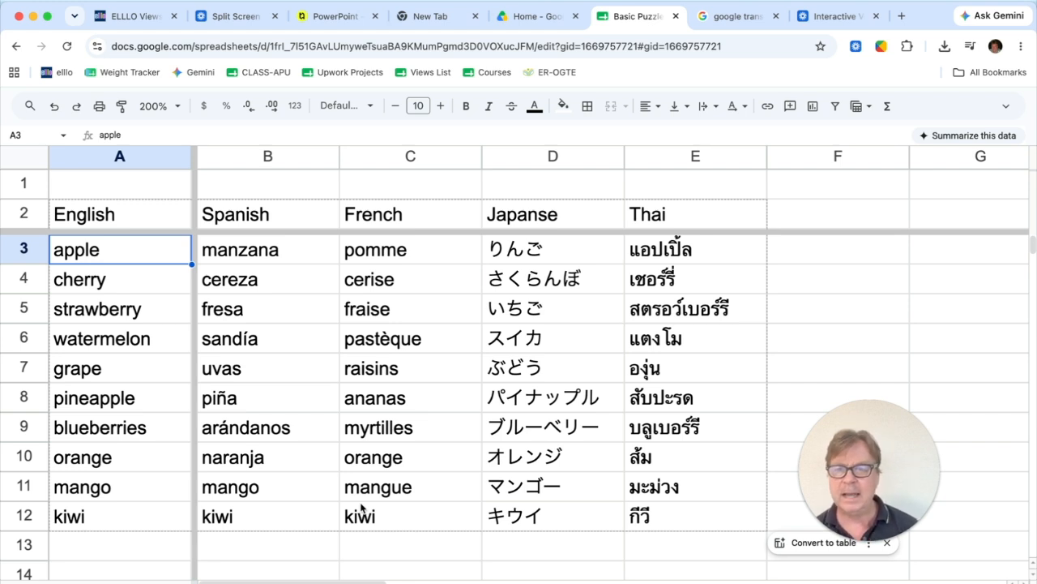
{"action": "left_click", "coordinate": [324, 438]}
{"action": "left_click", "coordinate": [137, 260]}
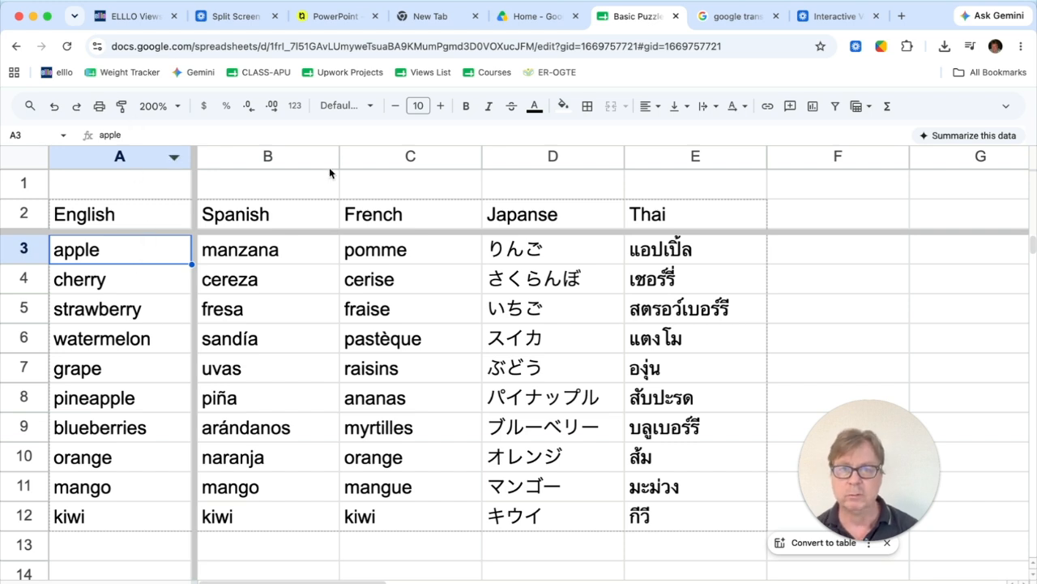
{"action": "left_click", "coordinate": [1006, 111]}
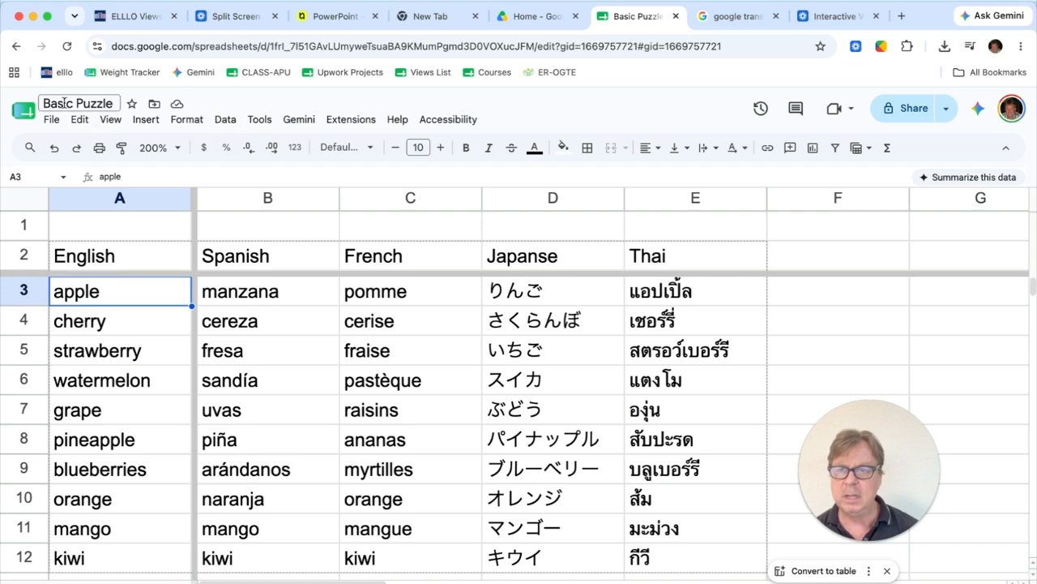
{"action": "left_click", "coordinate": [185, 121]}
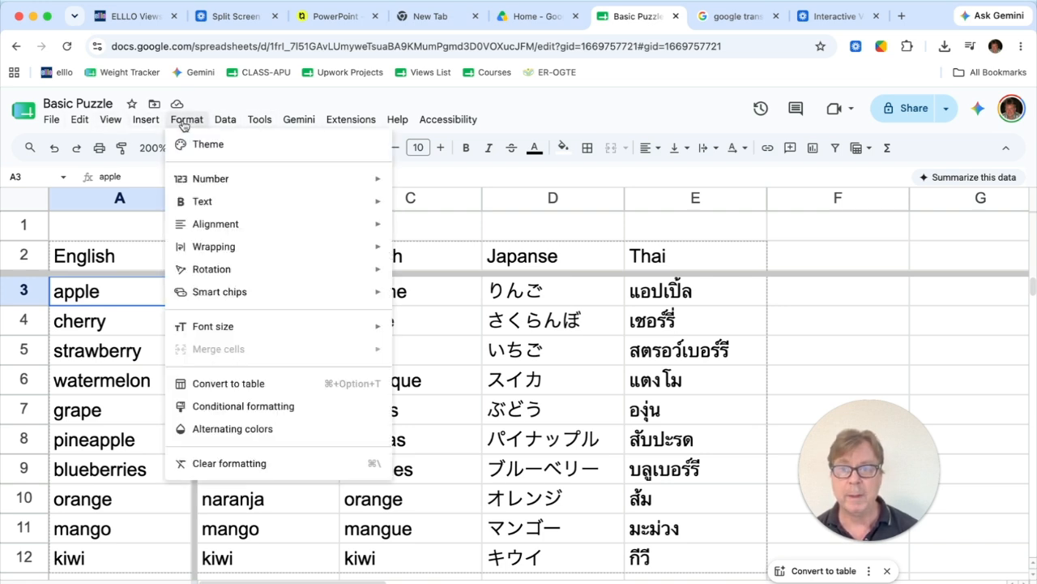
{"action": "left_click", "coordinate": [262, 408]}
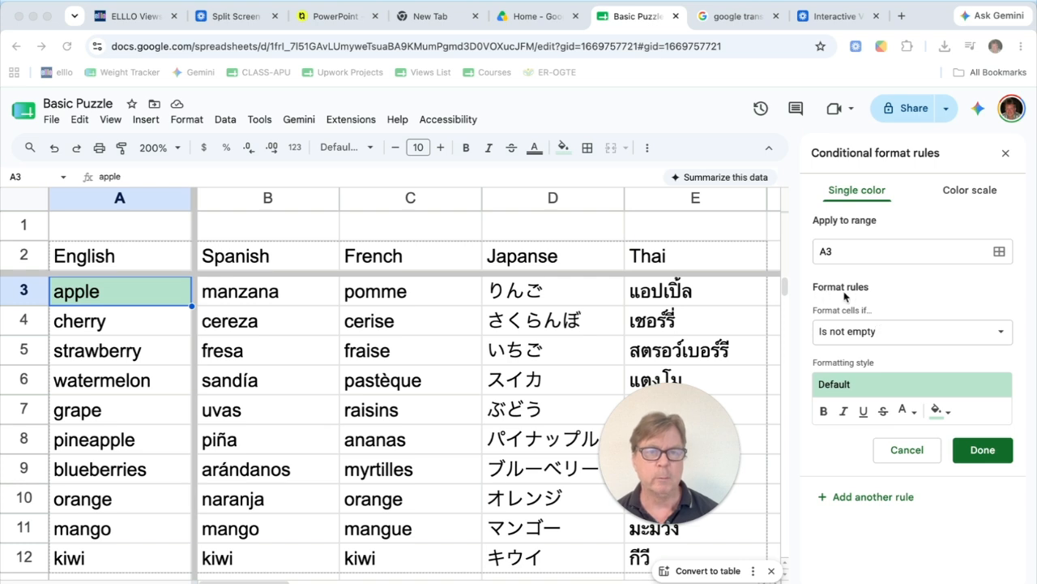
- Set the rule for cell A3 to format the cell when its text is exactly "apple", using the default green style
{"action": "left_click", "coordinate": [1003, 334]}
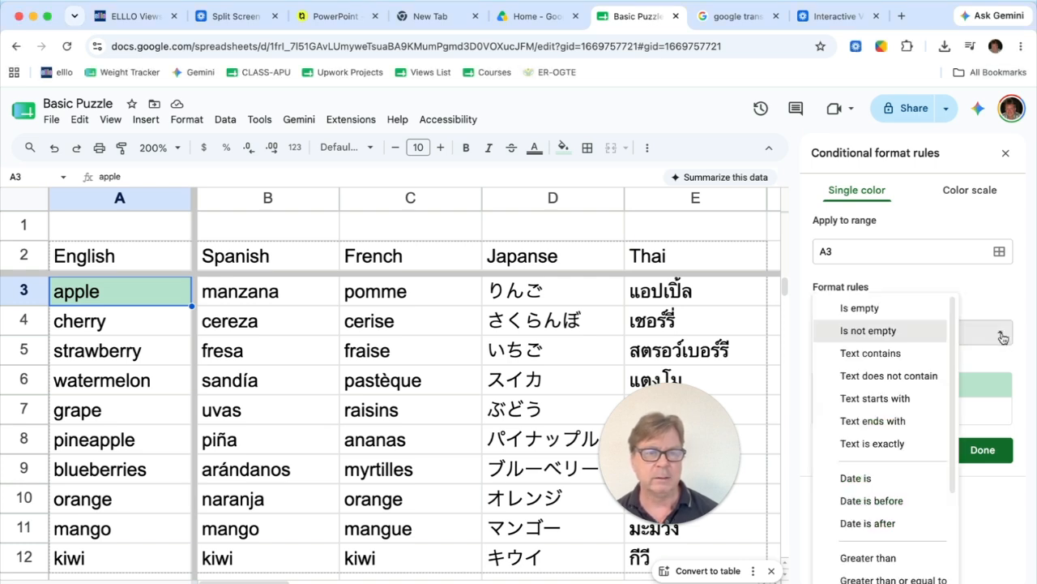
{"action": "left_click", "coordinate": [896, 443]}
{"action": "left_click", "coordinate": [870, 361]}
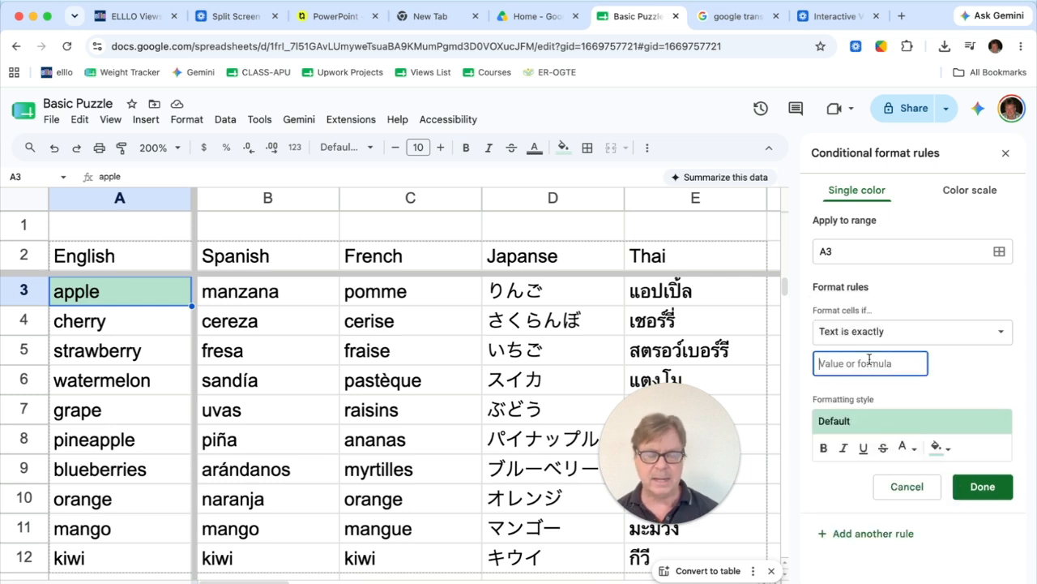
{"action": "type", "text": "a"}
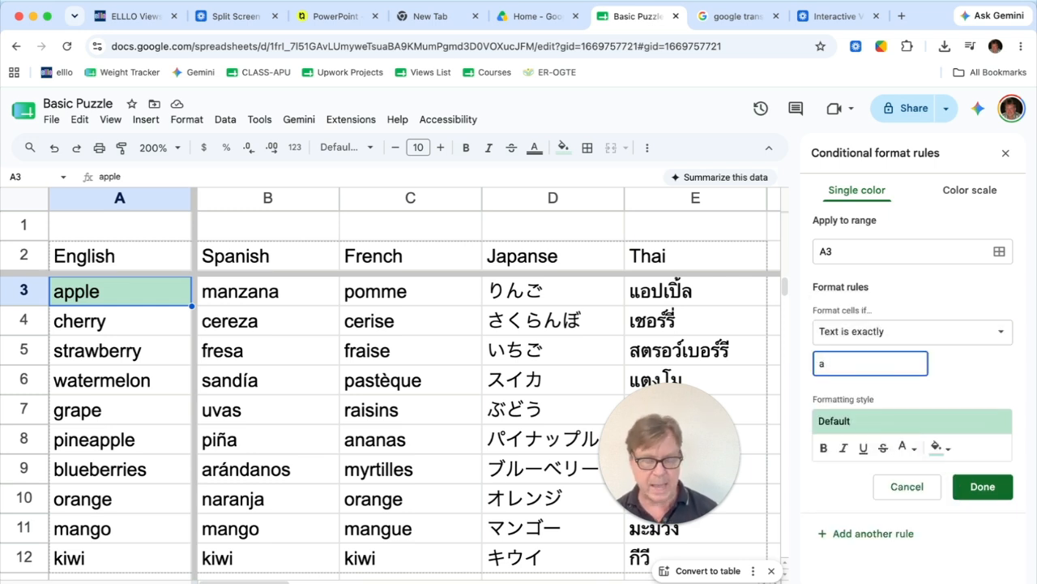
{"action": "type", "text": "opple"}
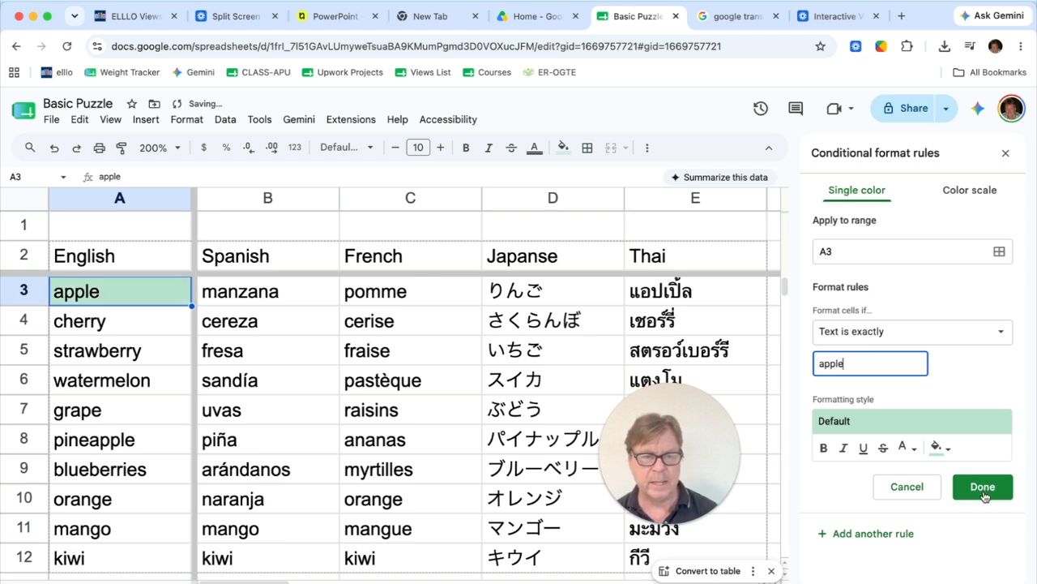
{"action": "left_click", "coordinate": [983, 488]}
{"action": "left_click", "coordinate": [337, 381]}
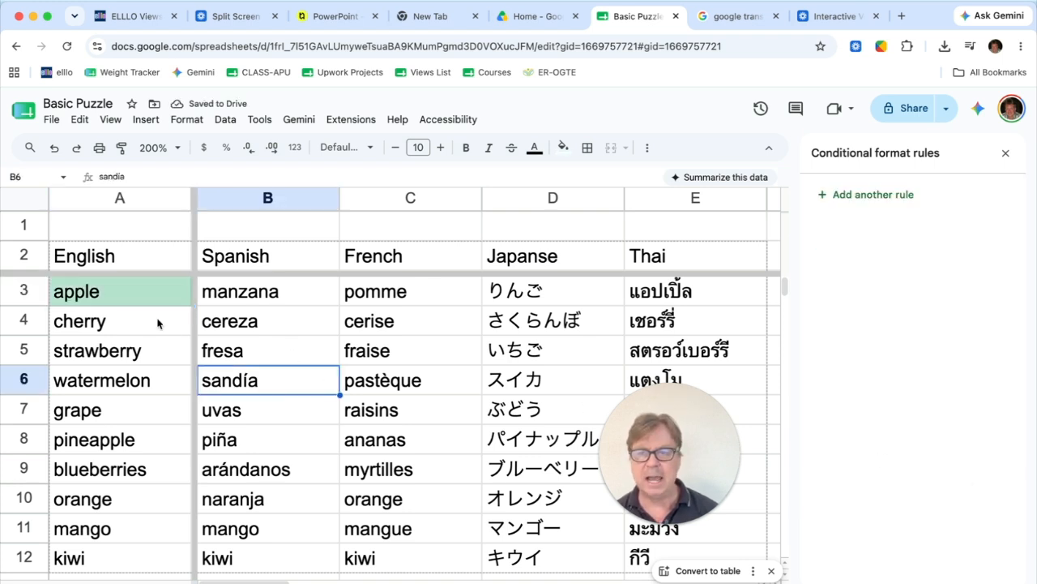
- Clear the answer in cell A3 and enter the wrong answer "dog" to test the rule
{"action": "left_click", "coordinate": [127, 293]}
{"action": "key", "text": "BackSpace"}
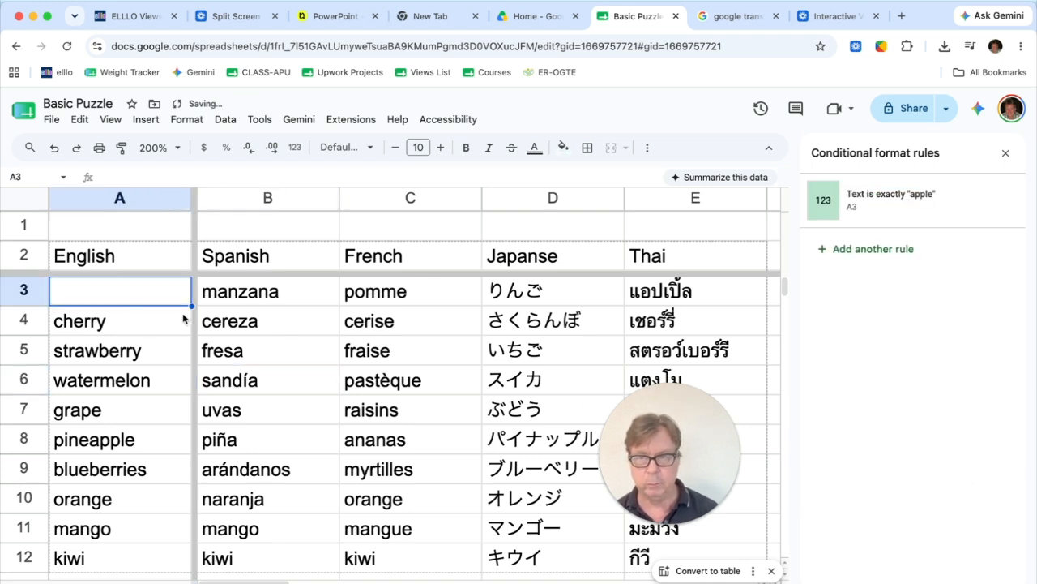
{"action": "left_click", "coordinate": [234, 341]}
{"action": "left_click", "coordinate": [126, 301]}
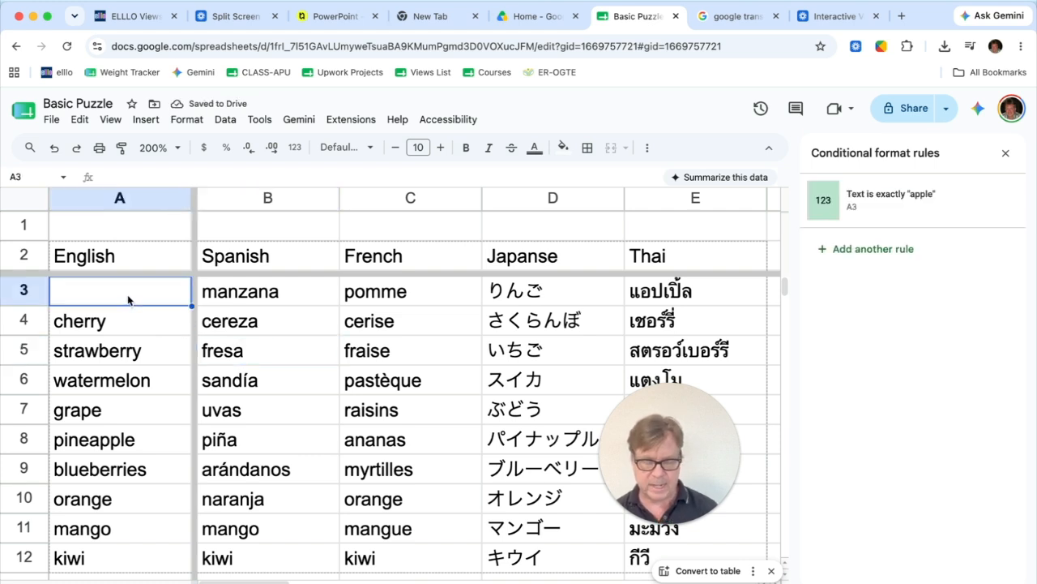
{"action": "type", "text": "dog"}
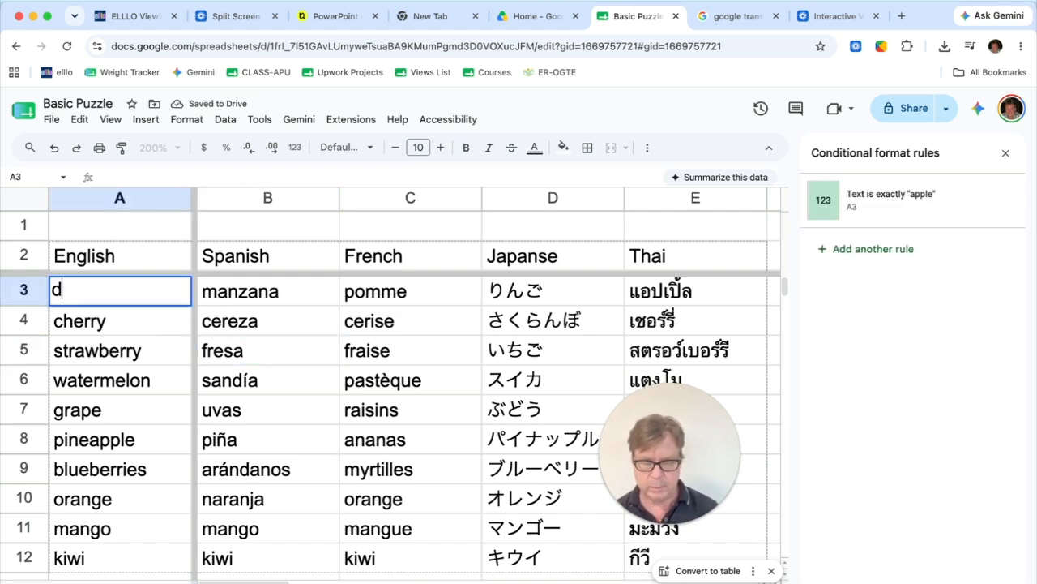
{"action": "left_click", "coordinate": [141, 351]}
- Replace the answer in cell A3 with the misspelled "appple"
{"action": "left_click", "coordinate": [116, 296]}
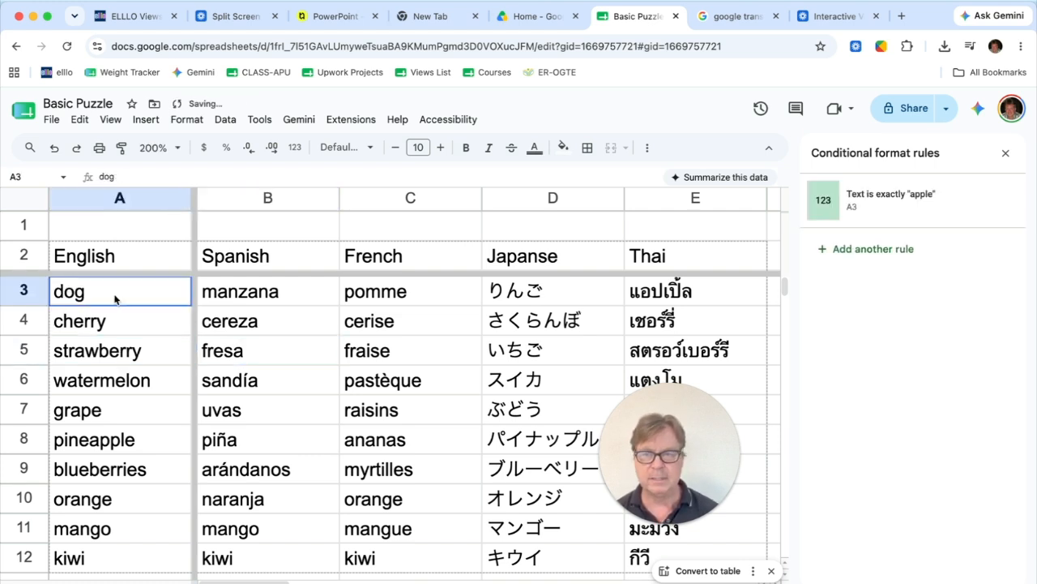
{"action": "type", "text": "appple"}
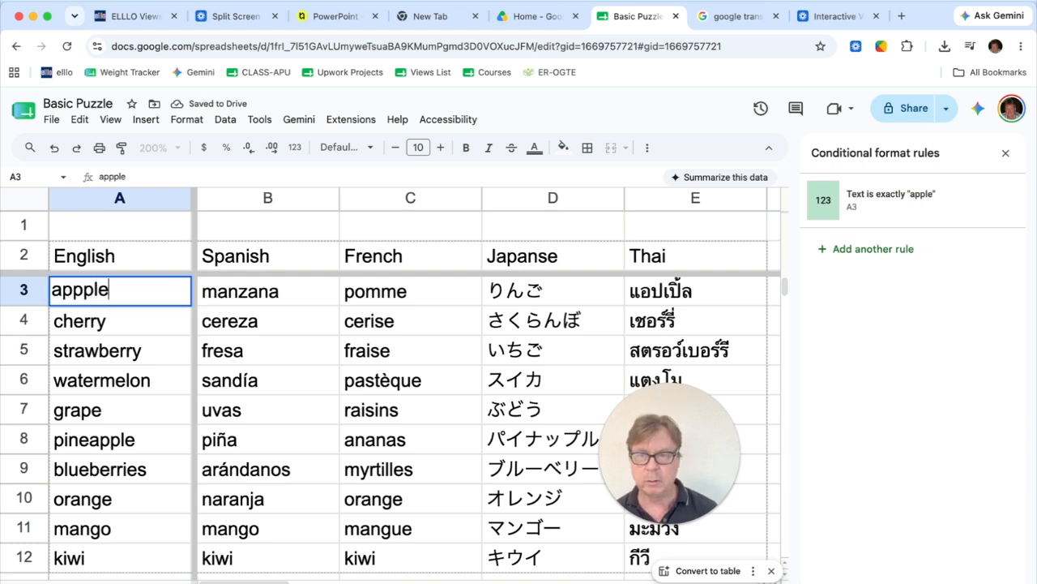
{"action": "left_click", "coordinate": [114, 357]}
- Correct the spelling of the answer in cell A3 to "apple"
{"action": "double_click", "coordinate": [118, 300]}
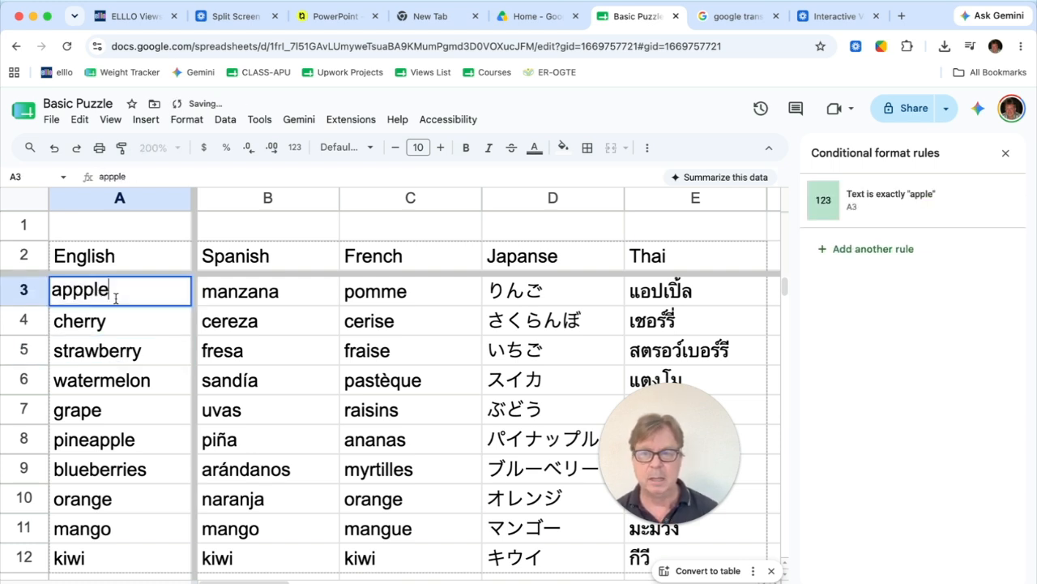
{"action": "key", "text": "BackSpace"}
{"action": "key", "text": "BackSpace"}
{"action": "key", "text": "BackSpace"}
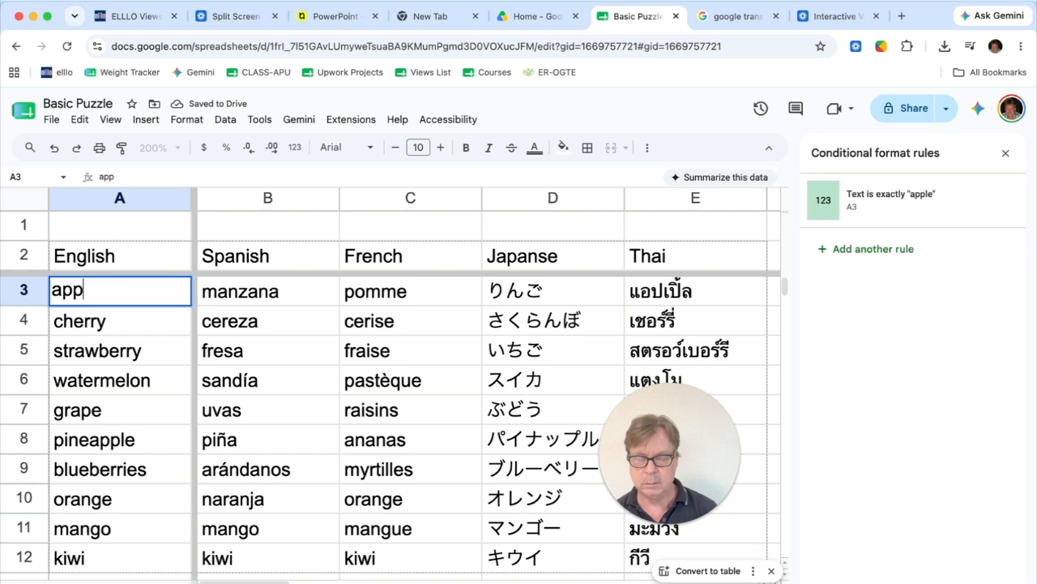
{"action": "type", "text": "le"}
{"action": "left_click", "coordinate": [128, 349]}
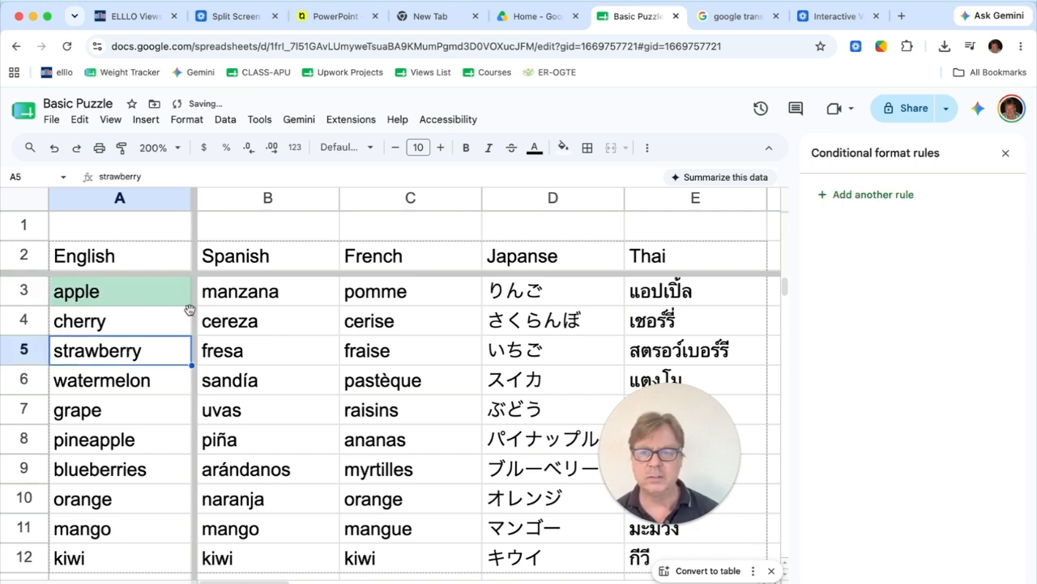
- Add a second conditional format rule to cell A3 for text that is exactly "apples", keeping the default green style
{"action": "left_click", "coordinate": [143, 300]}
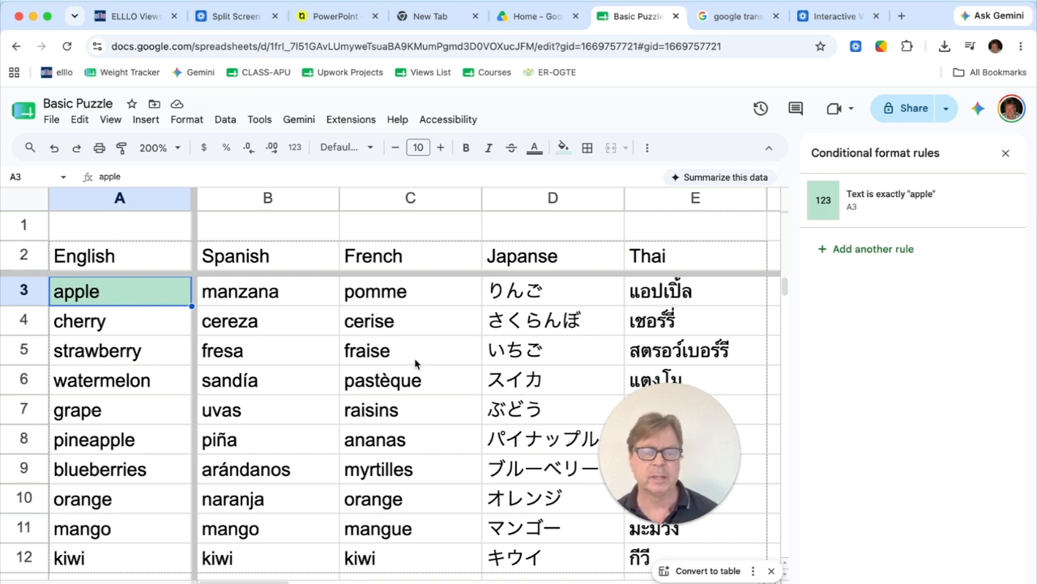
{"action": "left_click", "coordinate": [859, 250]}
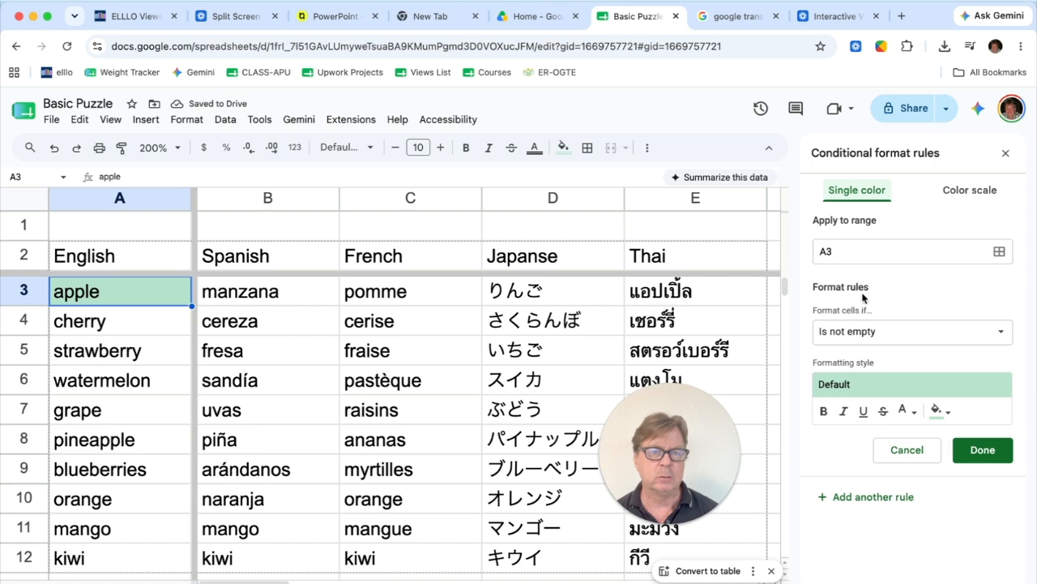
{"action": "left_click", "coordinate": [882, 337]}
{"action": "left_click", "coordinate": [889, 444]}
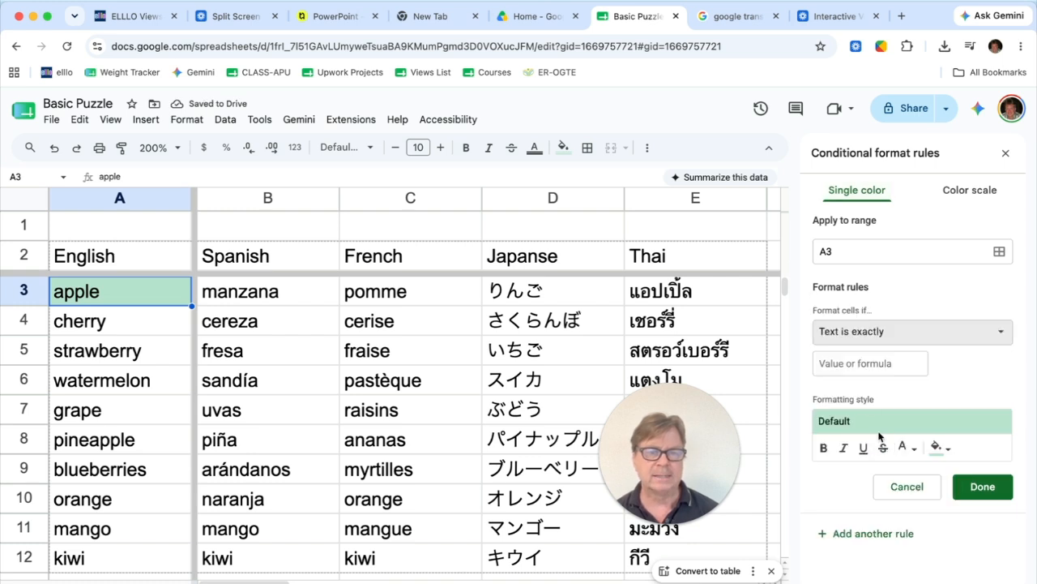
{"action": "left_click", "coordinate": [856, 360]}
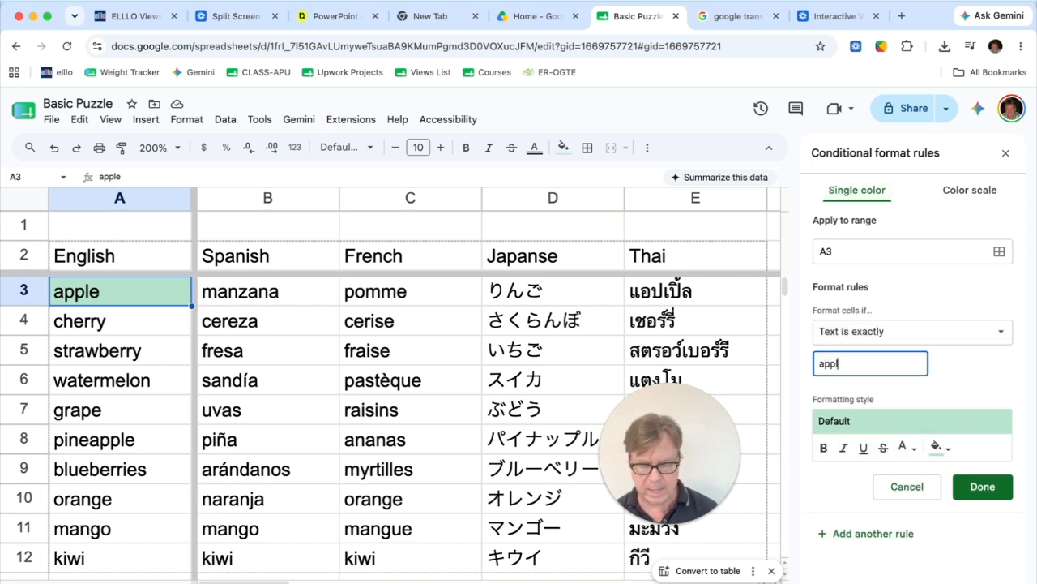
{"action": "type", "text": "apples"}
{"action": "left_click", "coordinate": [982, 486]}
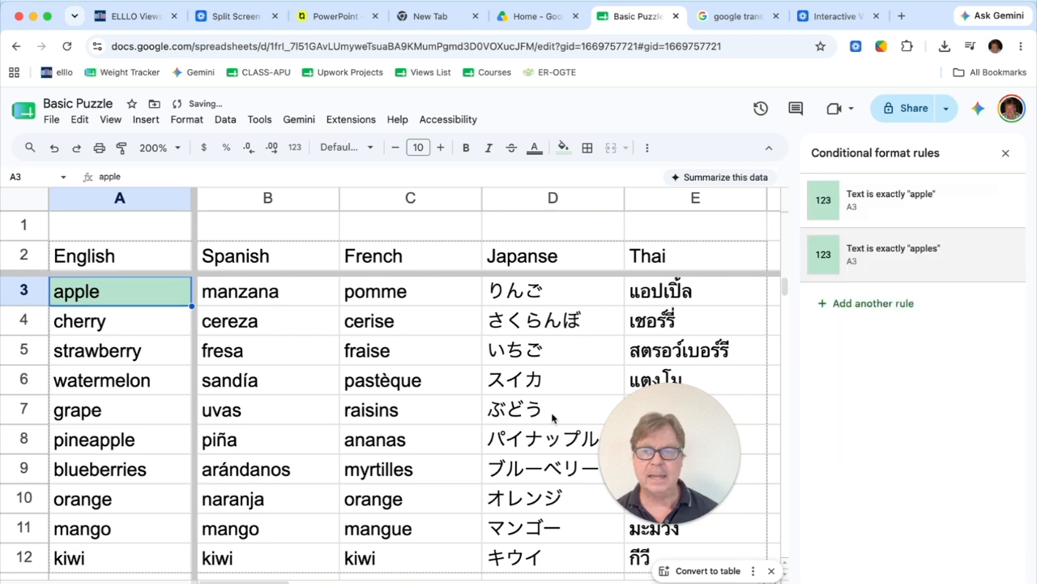
- Replace the answer in cell A3 with "apples" and close the conditional format rules
{"action": "left_click", "coordinate": [389, 382]}
{"action": "left_click", "coordinate": [151, 292]}
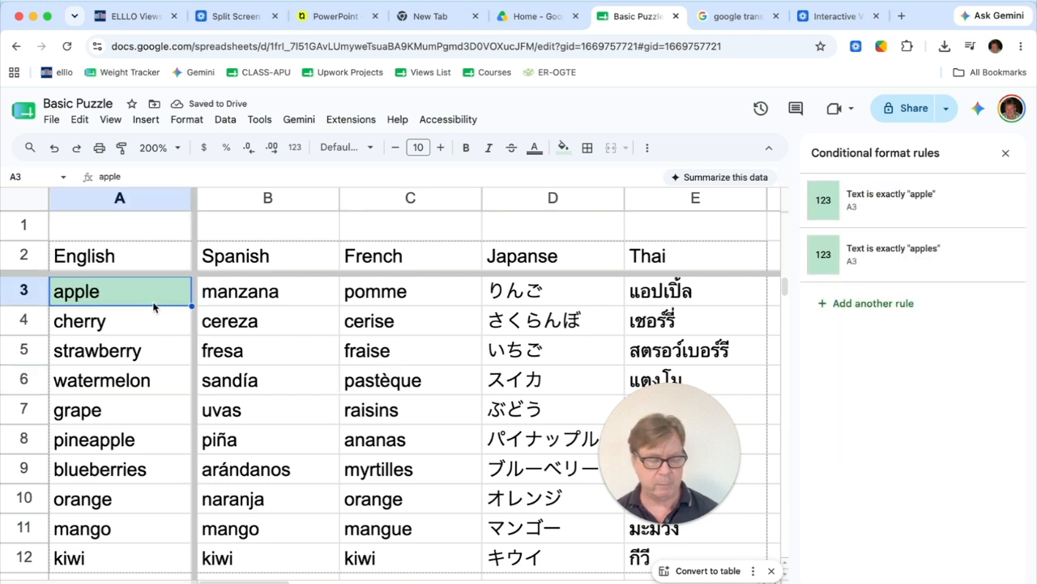
{"action": "key", "text": "Delete"}
{"action": "left_click", "coordinate": [152, 361]}
{"action": "left_click", "coordinate": [122, 298]}
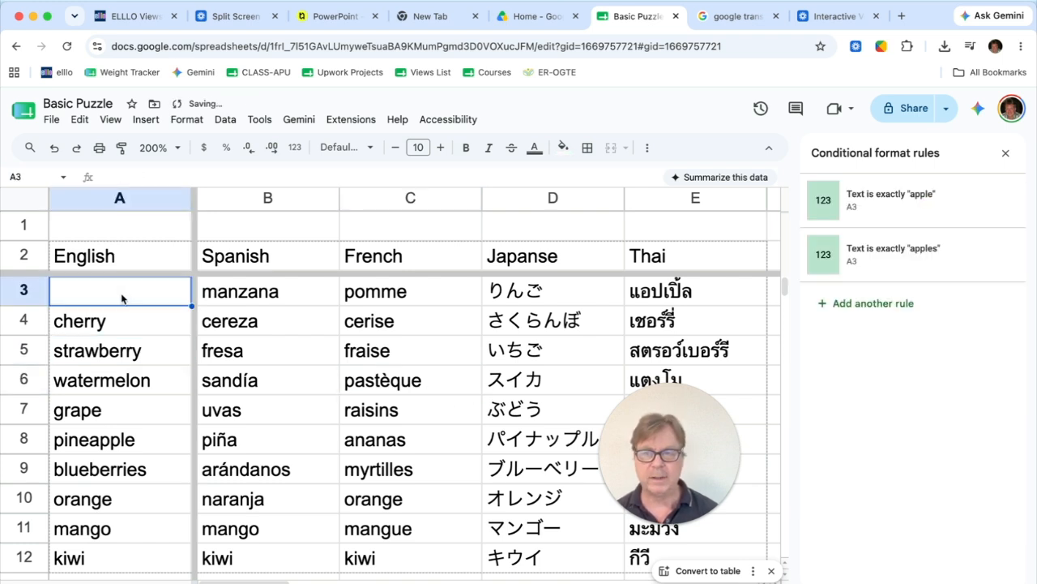
{"action": "type", "text": "apples"}
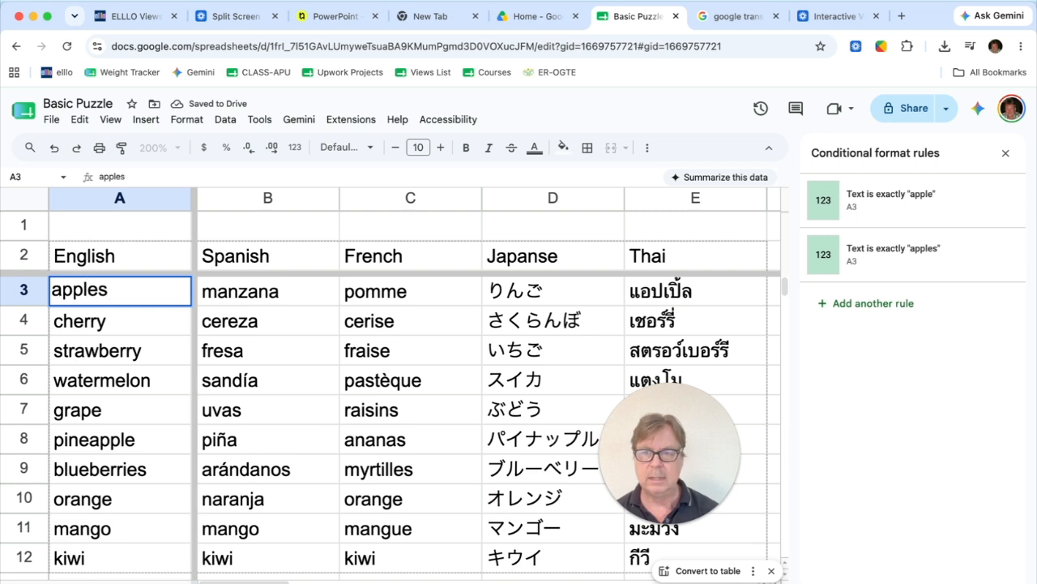
{"action": "left_click", "coordinate": [134, 355]}
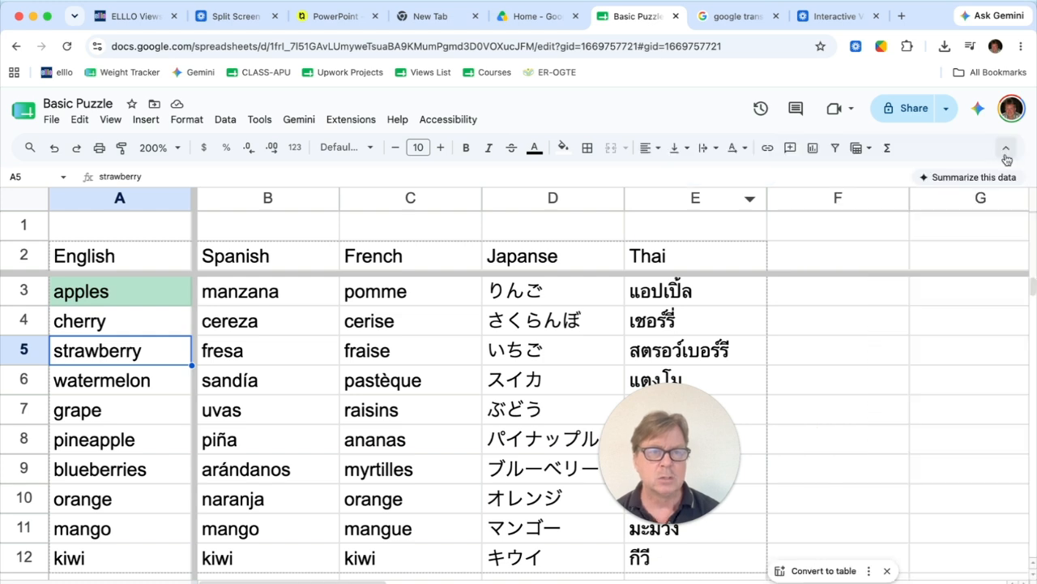
{"action": "left_click", "coordinate": [1006, 154]}
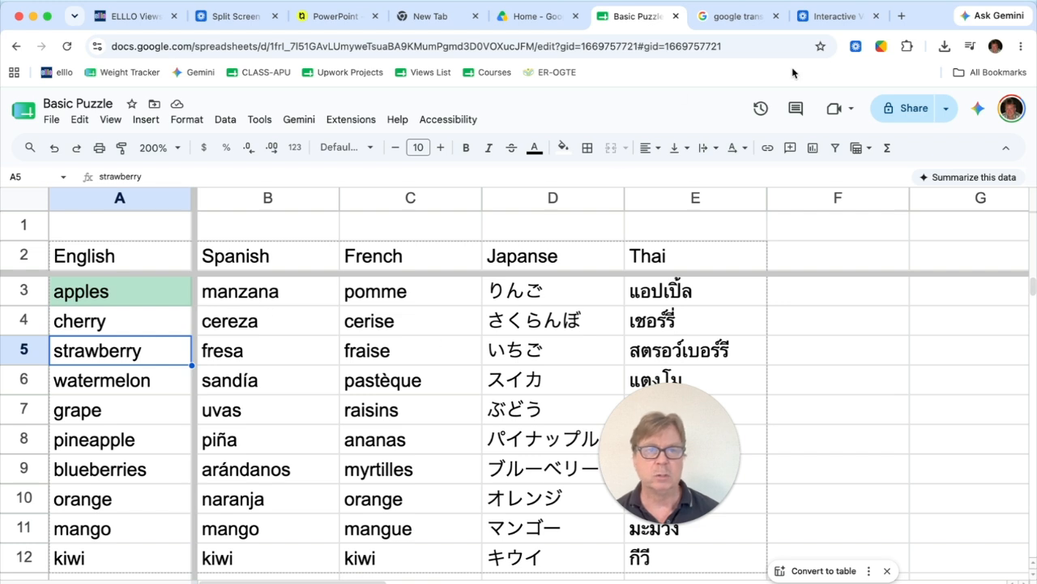
- On the formatted word list sheet, copy the English words in A3:A12
{"action": "left_click", "coordinate": [736, 16]}
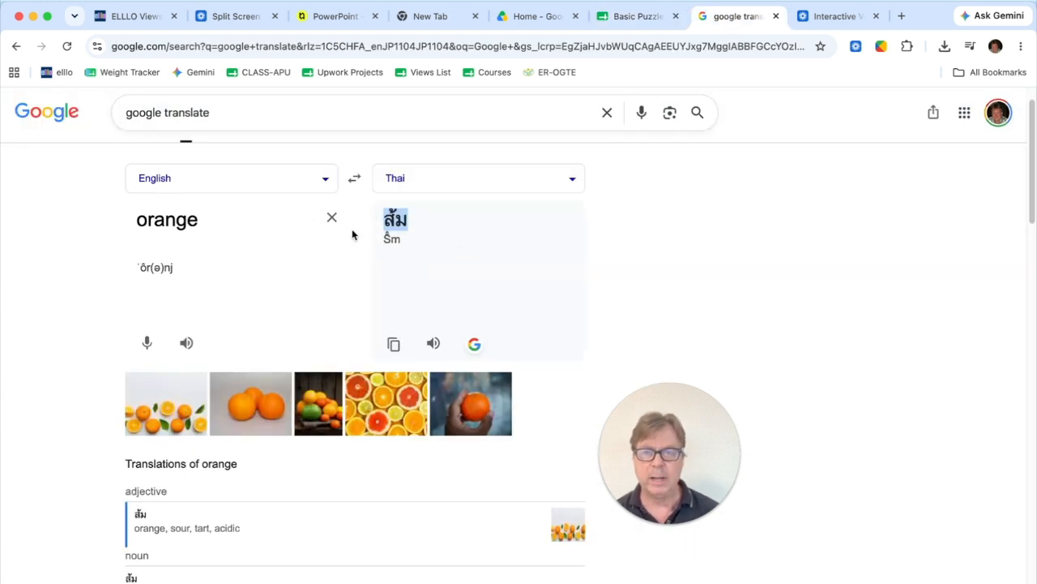
{"action": "left_click", "coordinate": [639, 18]}
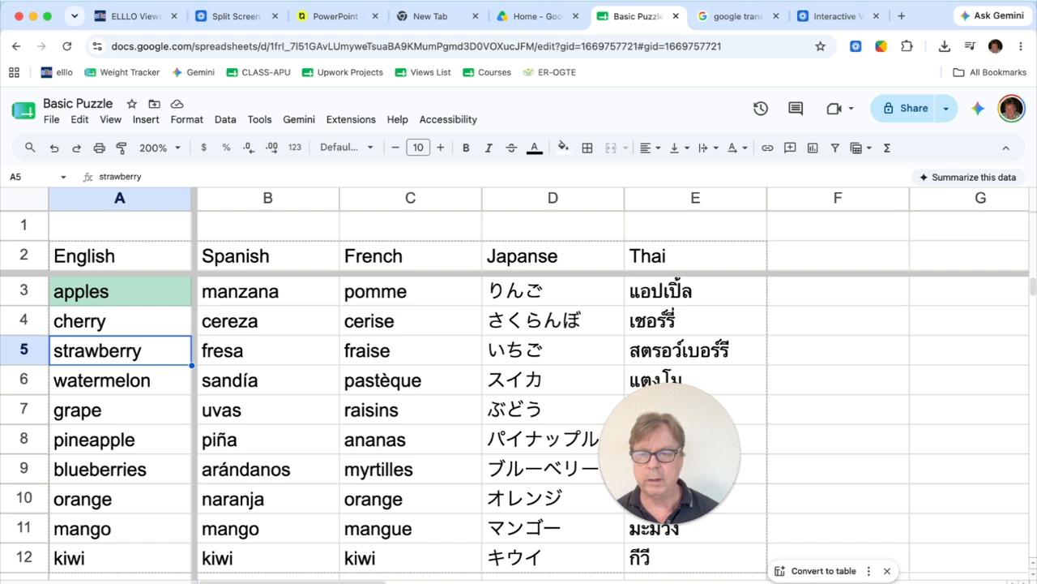
{"action": "left_click", "coordinate": [267, 582]}
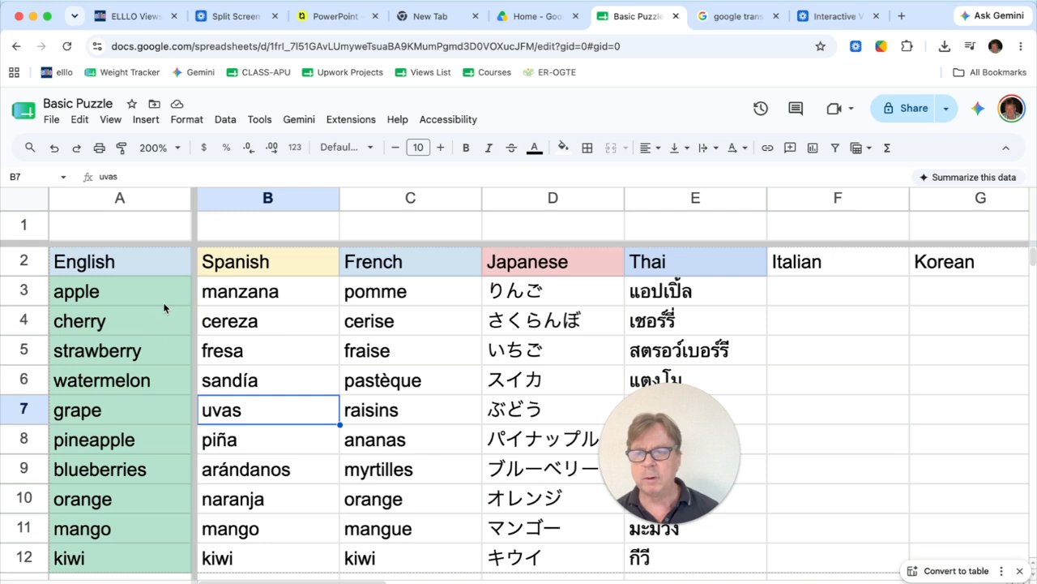
{"action": "left_click_drag", "start_coordinate": [160, 298], "coordinate": [192, 562]}
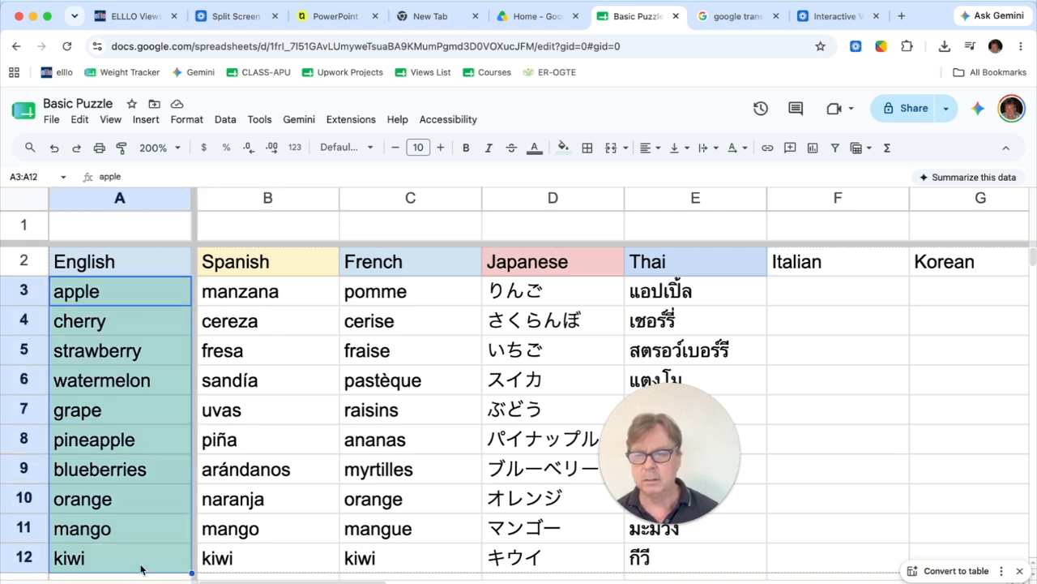
{"action": "key", "text": "cmd+c"}
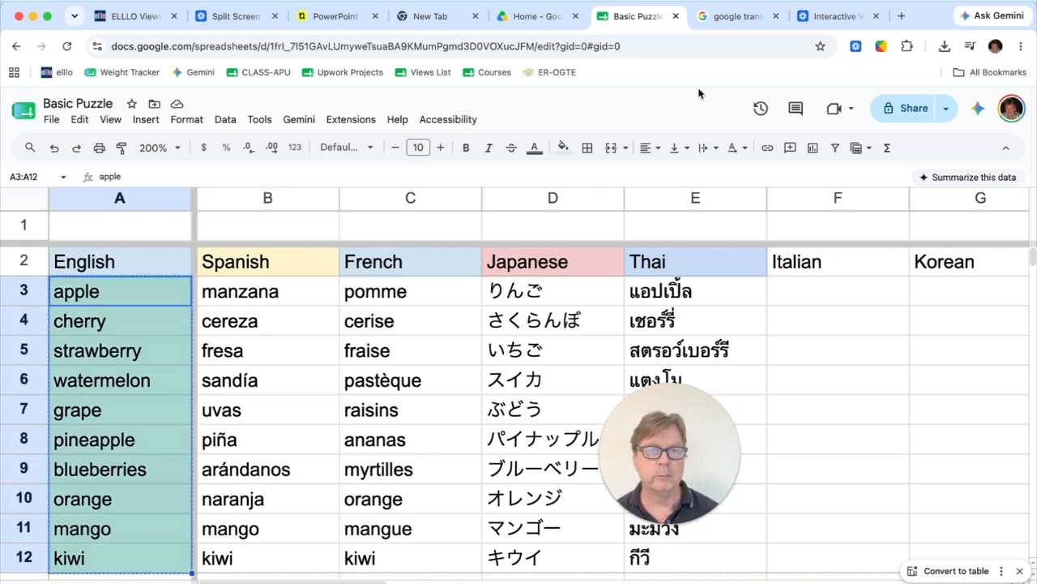
- Switch to Google Translate and replace the source word "orange" with the copied English word list
{"action": "left_click", "coordinate": [738, 16]}
{"action": "double_click", "coordinate": [216, 225]}
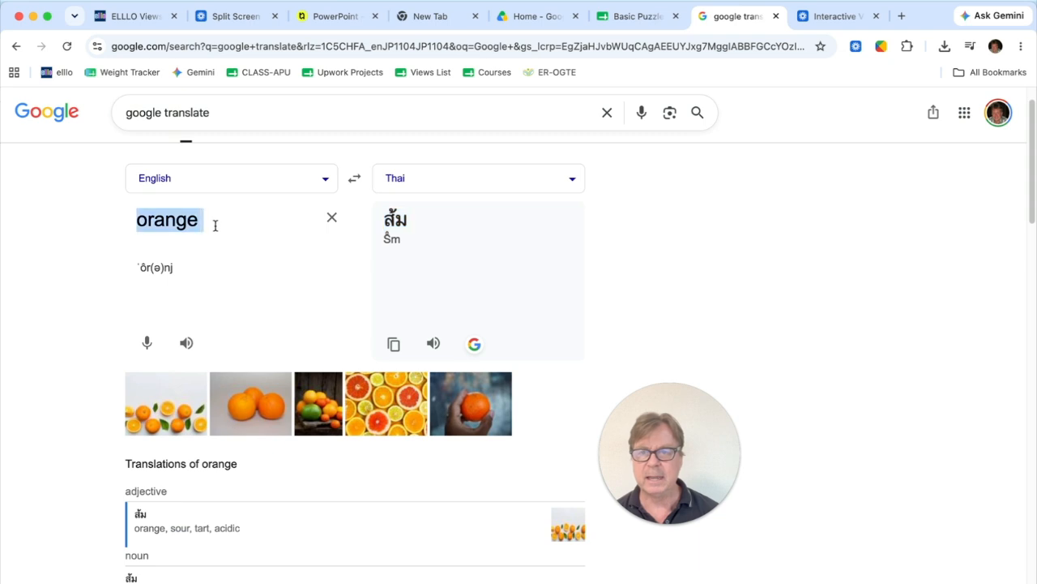
{"action": "key", "text": "cmd+v"}
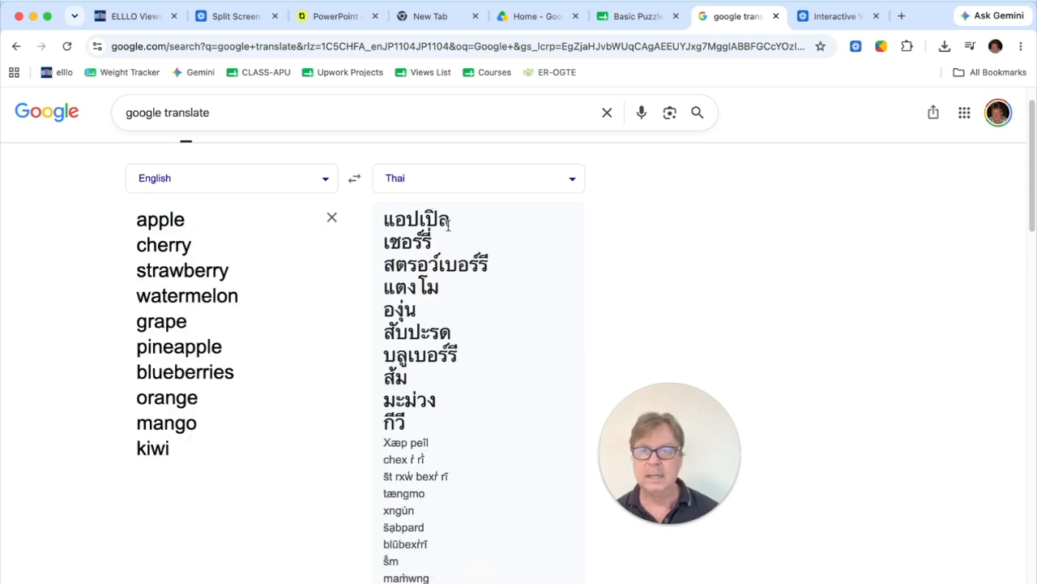
- Translate the word list into Italian and select all the translated words from "mela" to "kiwi"
{"action": "left_click", "coordinate": [572, 180]}
{"action": "scroll", "coordinate": [295, 348], "scroll_direction": "up", "scroll_amount": 4}
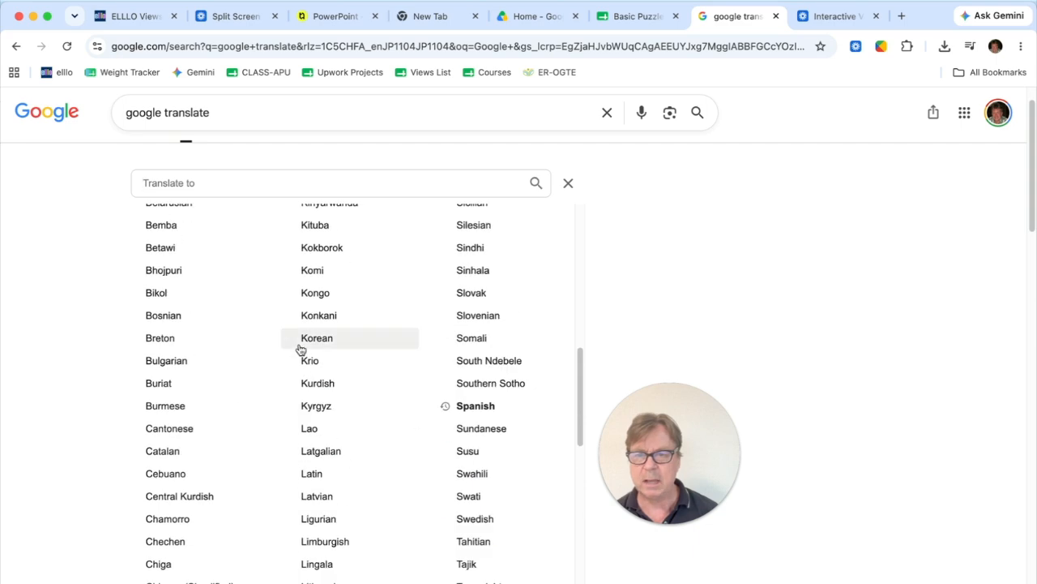
{"action": "scroll", "coordinate": [300, 348], "scroll_direction": "down", "scroll_amount": 10}
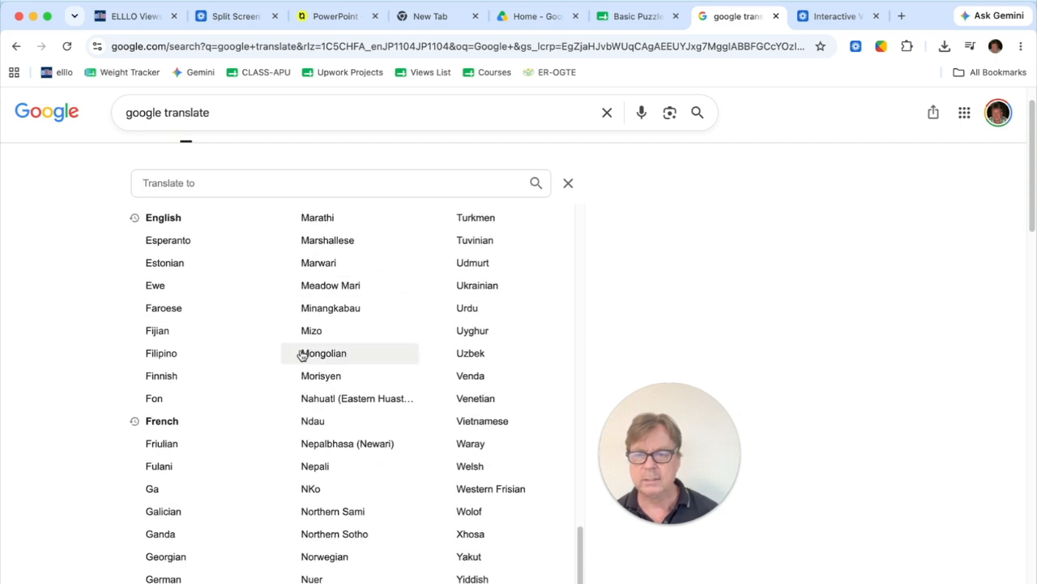
{"action": "scroll", "coordinate": [306, 355], "scroll_direction": "up", "scroll_amount": 15}
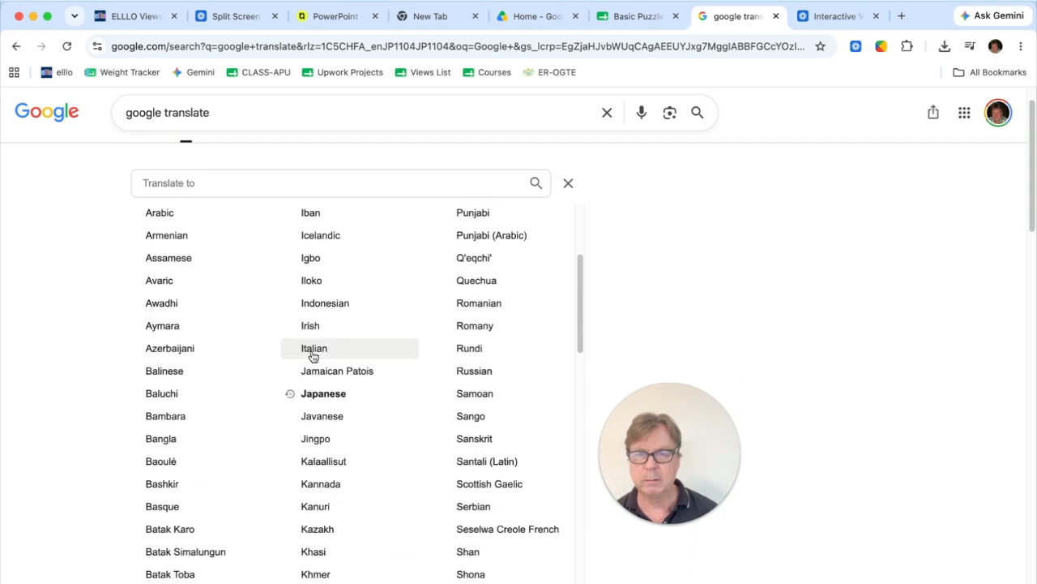
{"action": "scroll", "coordinate": [313, 356], "scroll_direction": "up", "scroll_amount": 3}
{"action": "left_click", "coordinate": [316, 479]}
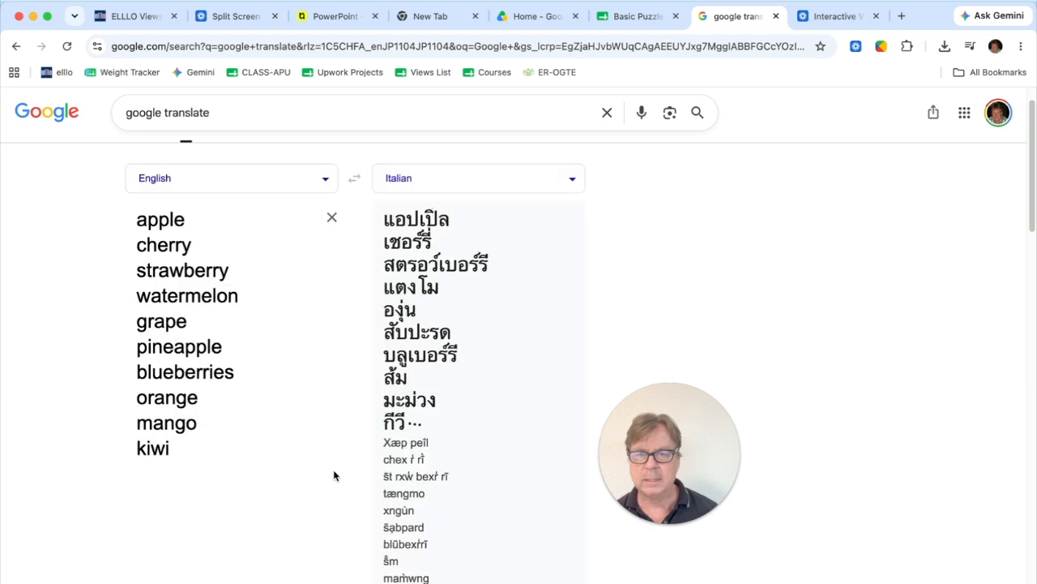
{"action": "left_click_drag", "start_coordinate": [437, 454], "coordinate": [390, 217]}
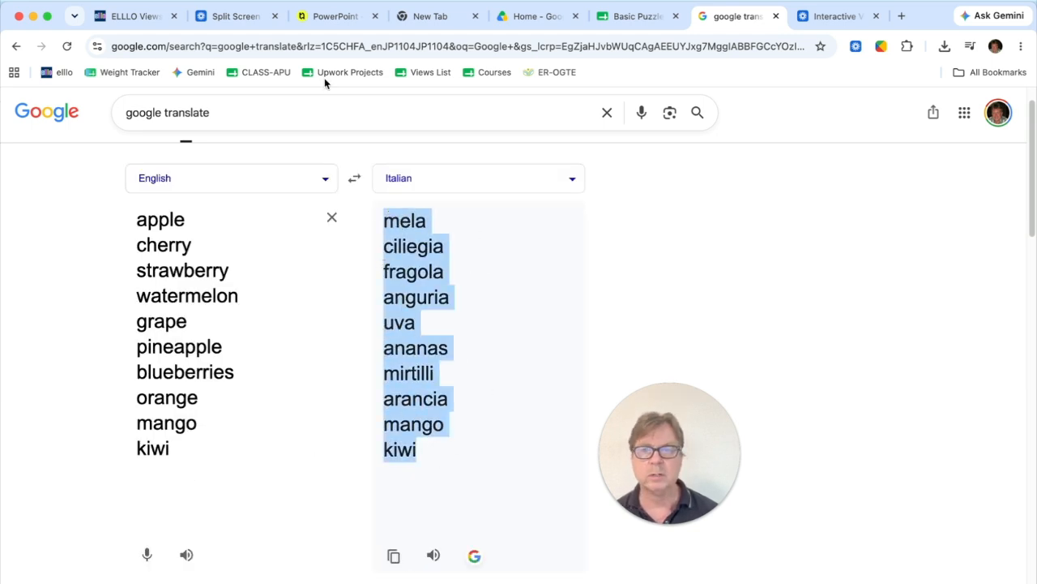
- Switch to the Basic Puzzle spreadsheet and paste the Italian words as values only into F3:F12
{"action": "left_click", "coordinate": [629, 18]}
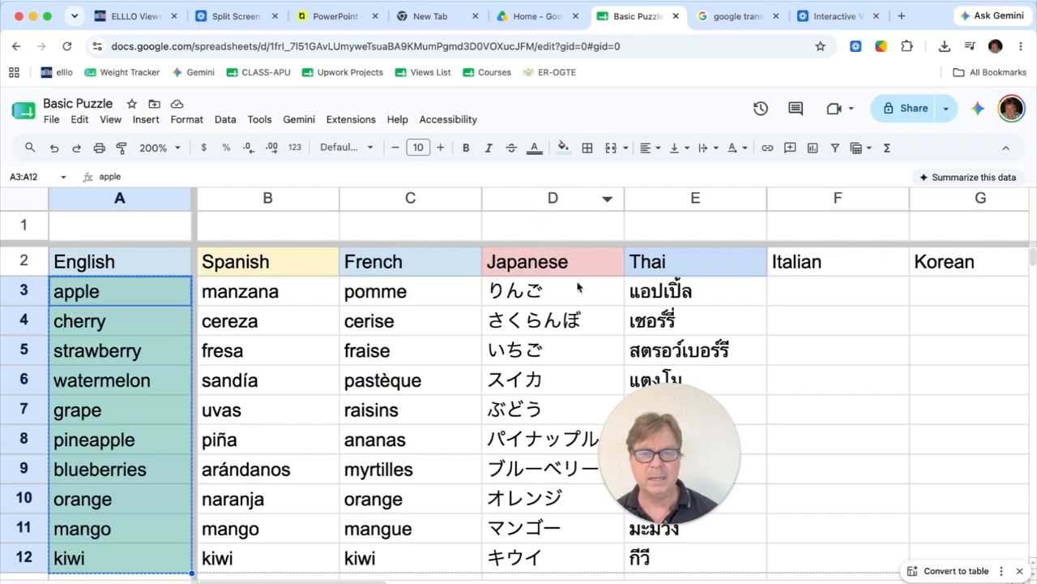
{"action": "left_click", "coordinate": [783, 302]}
{"action": "right_click", "coordinate": [798, 302]}
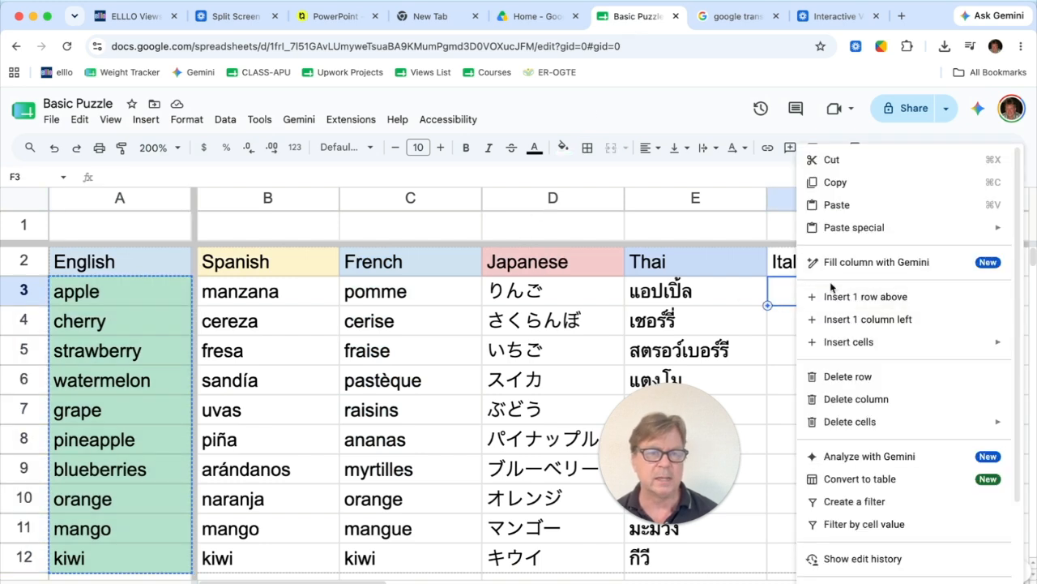
{"action": "mouse_move", "coordinate": [798, 231]}
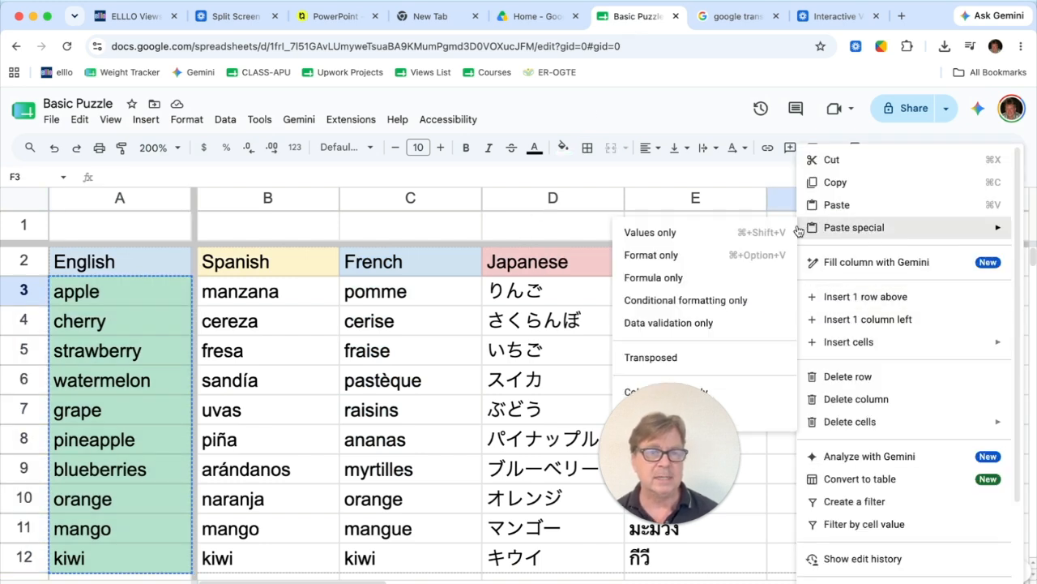
{"action": "left_click", "coordinate": [701, 237]}
{"action": "left_click", "coordinate": [905, 357]}
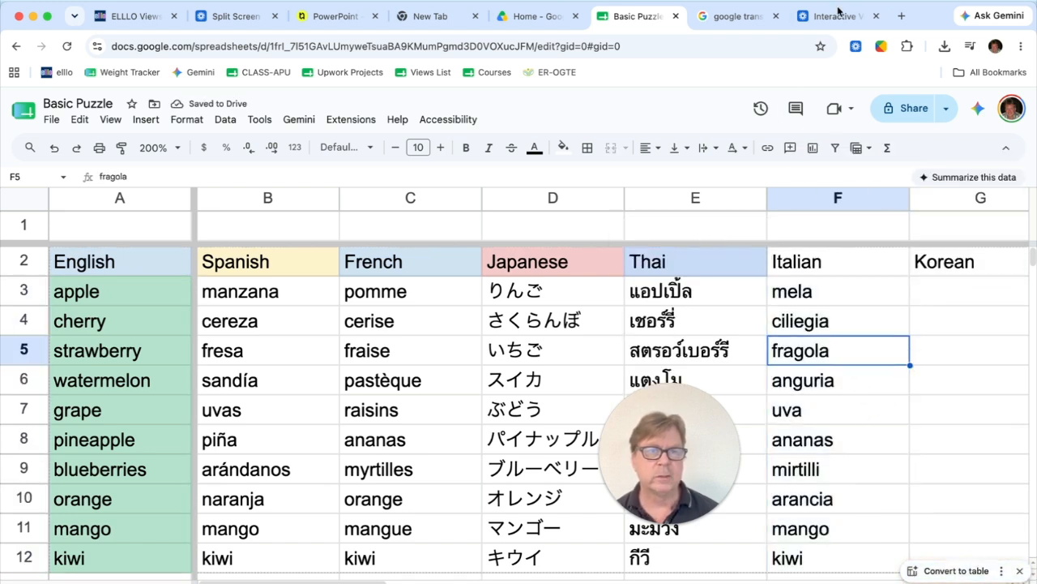
- Switch to Google Translate, translate the word list into Korean, and select all the translated words from "사과" to "키위"
{"action": "left_click", "coordinate": [736, 16]}
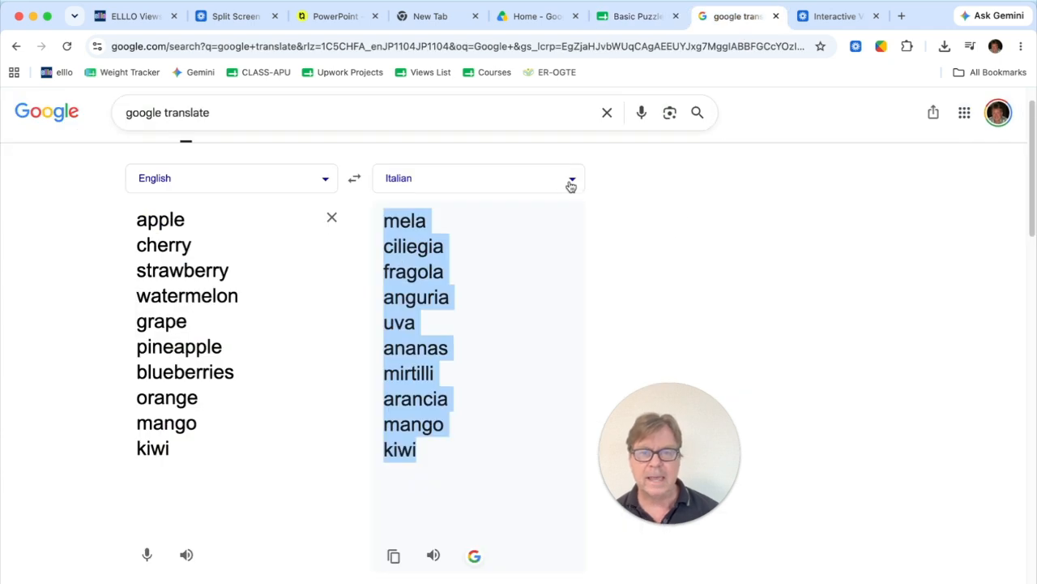
{"action": "left_click", "coordinate": [573, 183]}
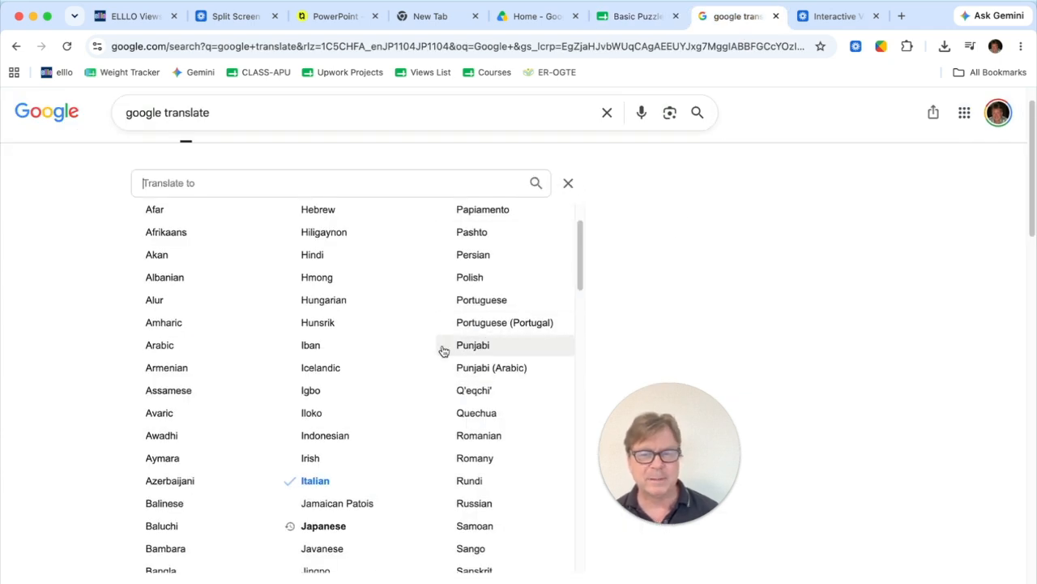
{"action": "scroll", "coordinate": [446, 350], "scroll_direction": "up", "scroll_amount": 1}
{"action": "scroll", "coordinate": [446, 350], "scroll_direction": "down", "scroll_amount": 7}
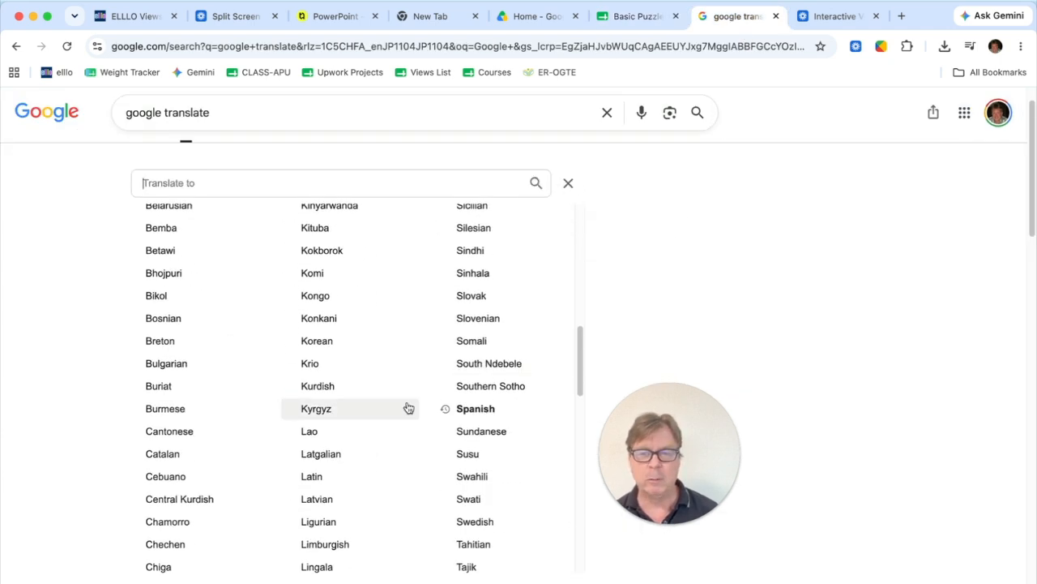
{"action": "left_click", "coordinate": [355, 344]}
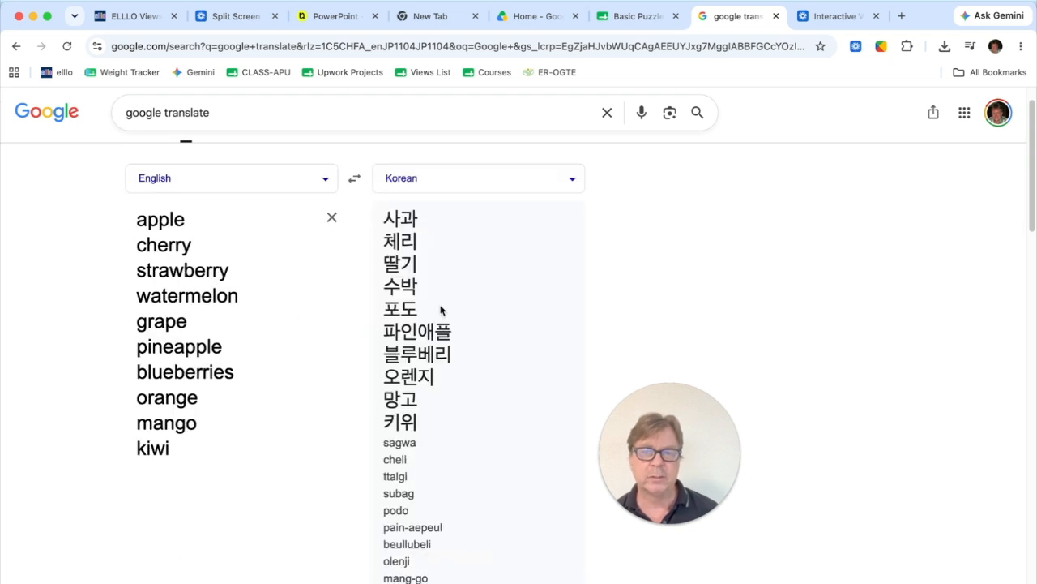
{"action": "left_click_drag", "start_coordinate": [427, 435], "coordinate": [391, 224]}
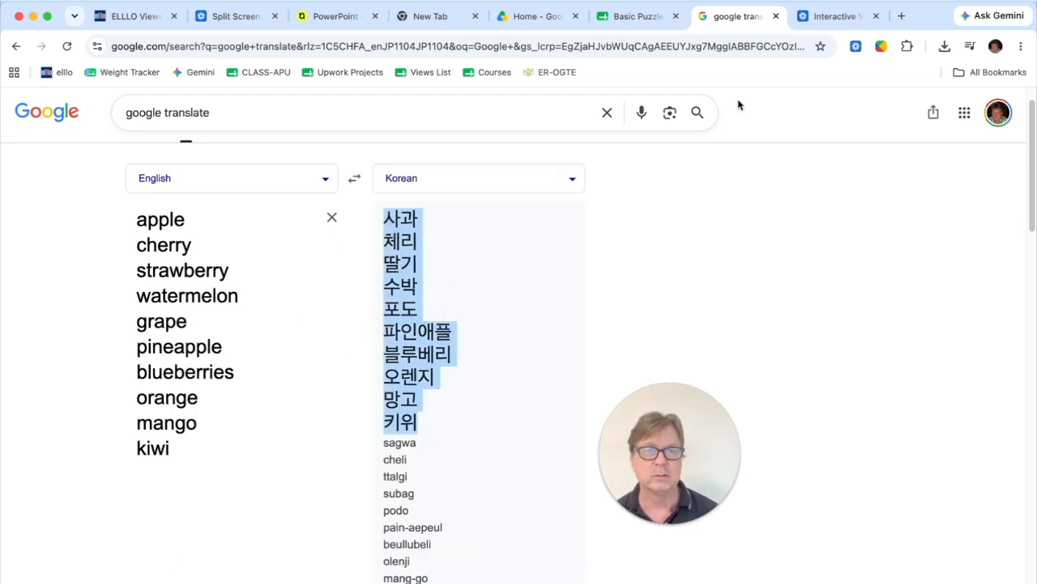
- Switch to the Basic Puzzle spreadsheet and paste the Korean words as values only into G3:G12
{"action": "left_click", "coordinate": [648, 20]}
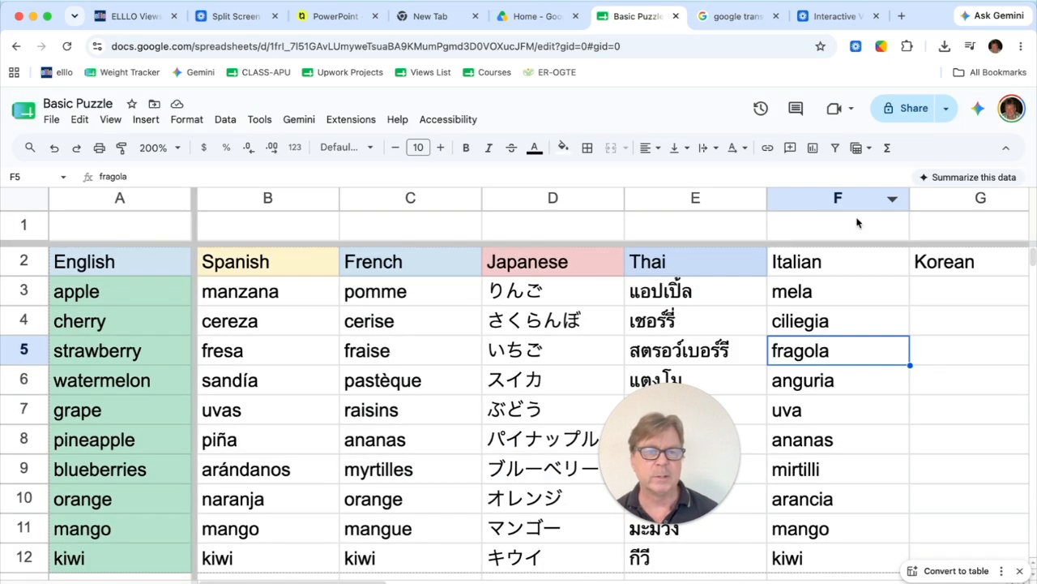
{"action": "left_click", "coordinate": [924, 300]}
{"action": "right_click", "coordinate": [923, 299]}
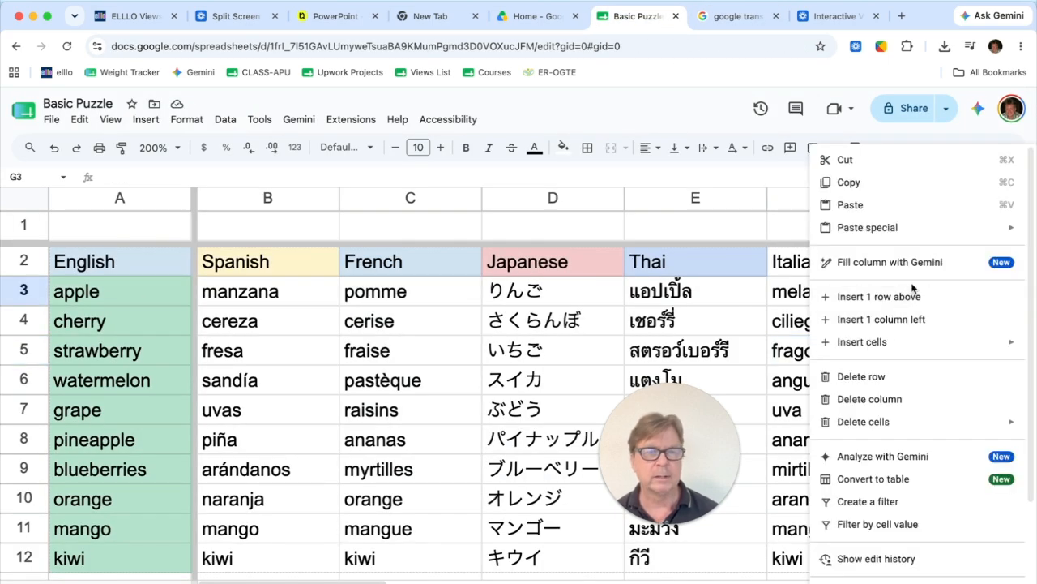
{"action": "mouse_move", "coordinate": [902, 242]}
{"action": "left_click", "coordinate": [702, 239]}
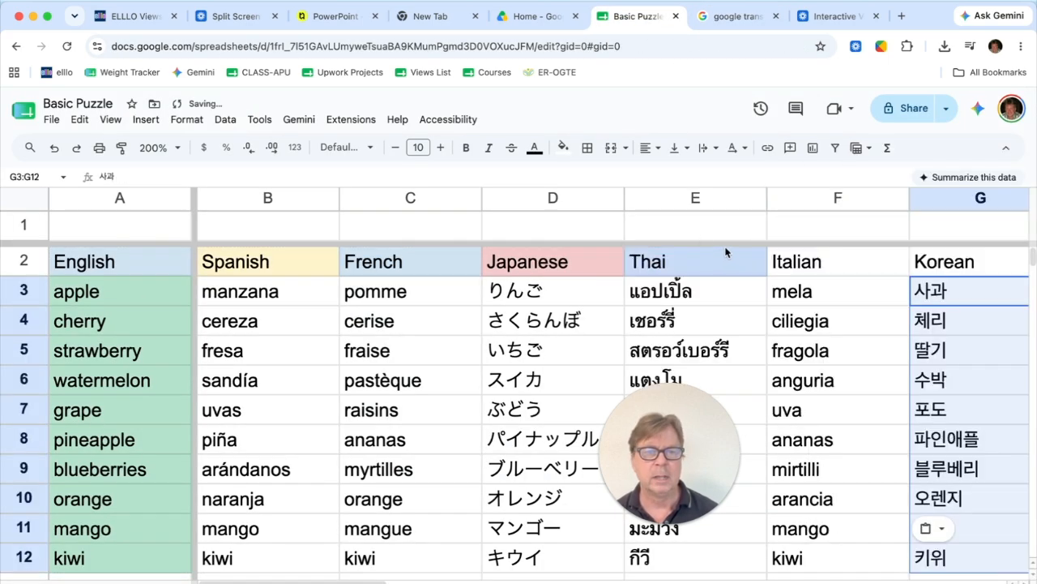
{"action": "left_click", "coordinate": [841, 350]}
{"action": "scroll", "coordinate": [927, 395], "scroll_direction": "down", "scroll_amount": 3}
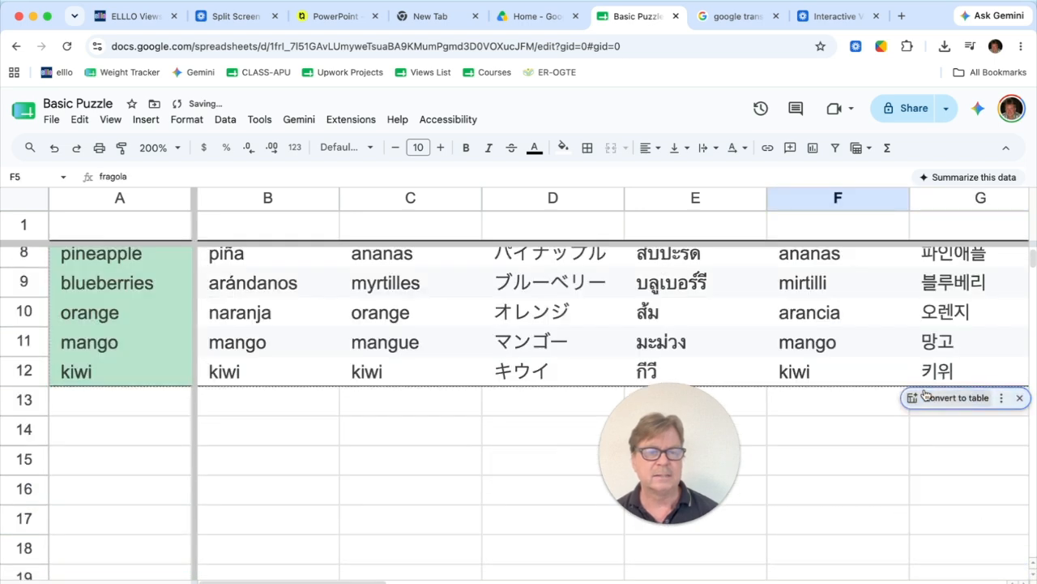
{"action": "scroll", "coordinate": [926, 397], "scroll_direction": "up", "scroll_amount": 3}
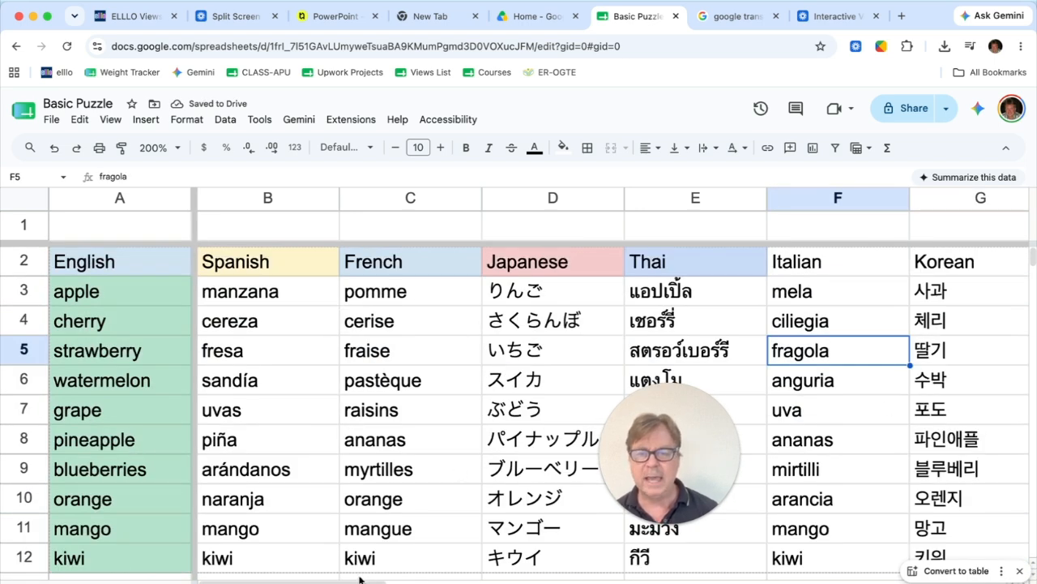
{"action": "left_click_drag", "start_coordinate": [361, 579], "coordinate": [490, 579]}
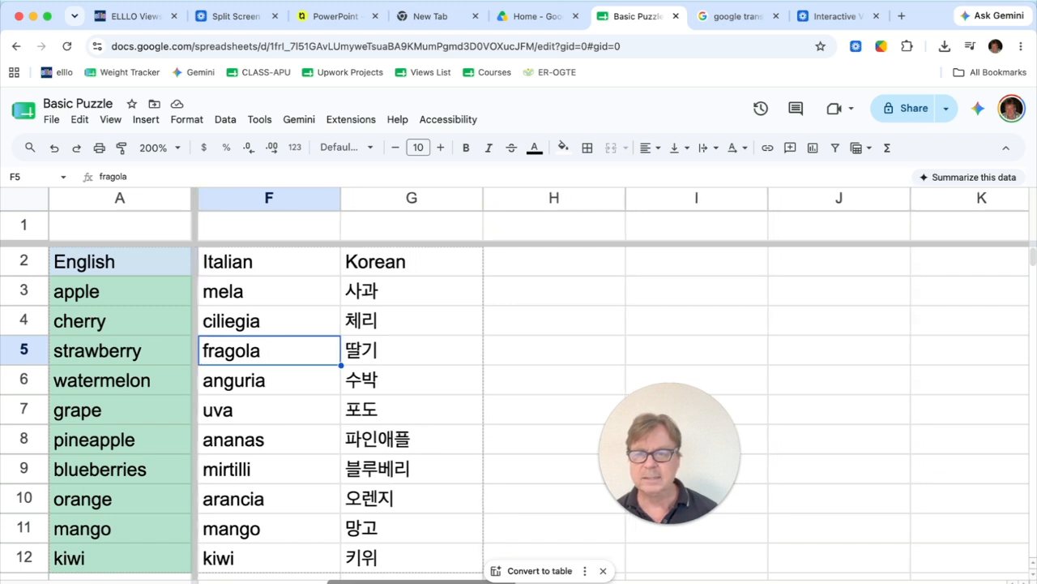
{"action": "scroll", "coordinate": [613, 386], "scroll_direction": "right", "scroll_amount": 2}
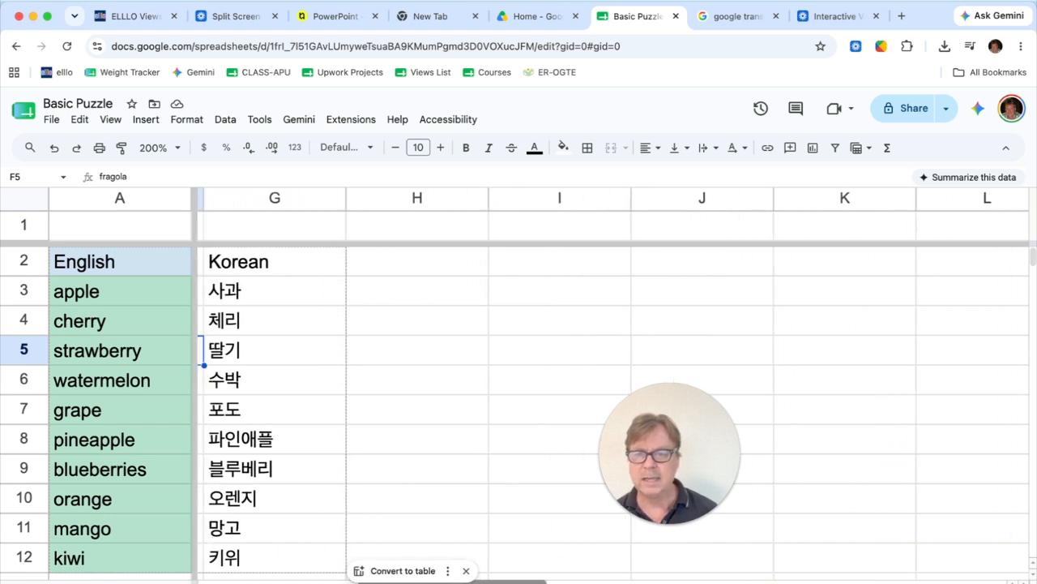
{"action": "scroll", "coordinate": [331, 529], "scroll_direction": "left", "scroll_amount": 5}
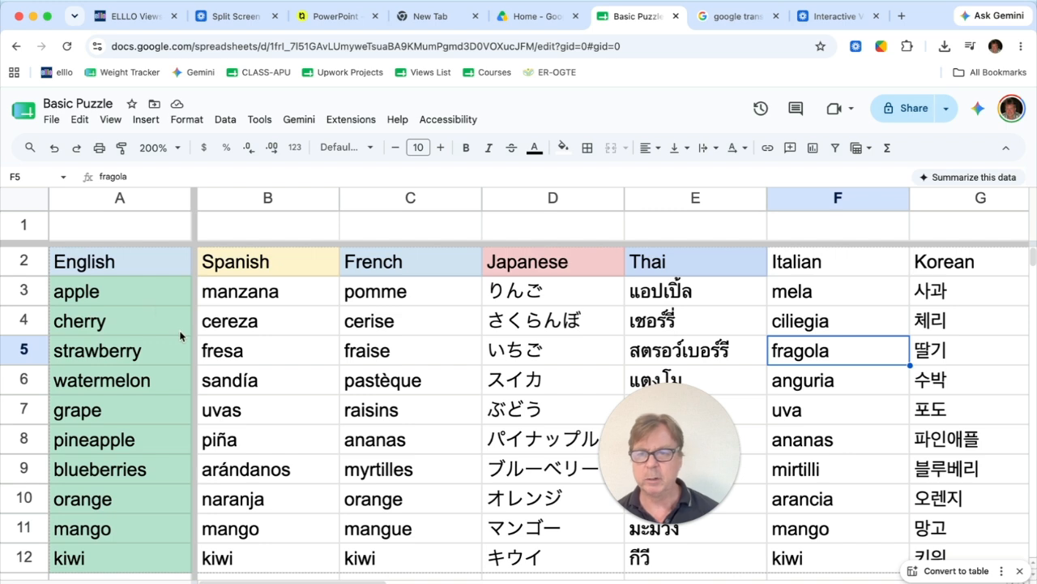
- Clear all the English answers in A3:A12
{"action": "left_click_drag", "start_coordinate": [153, 300], "coordinate": [150, 565]}
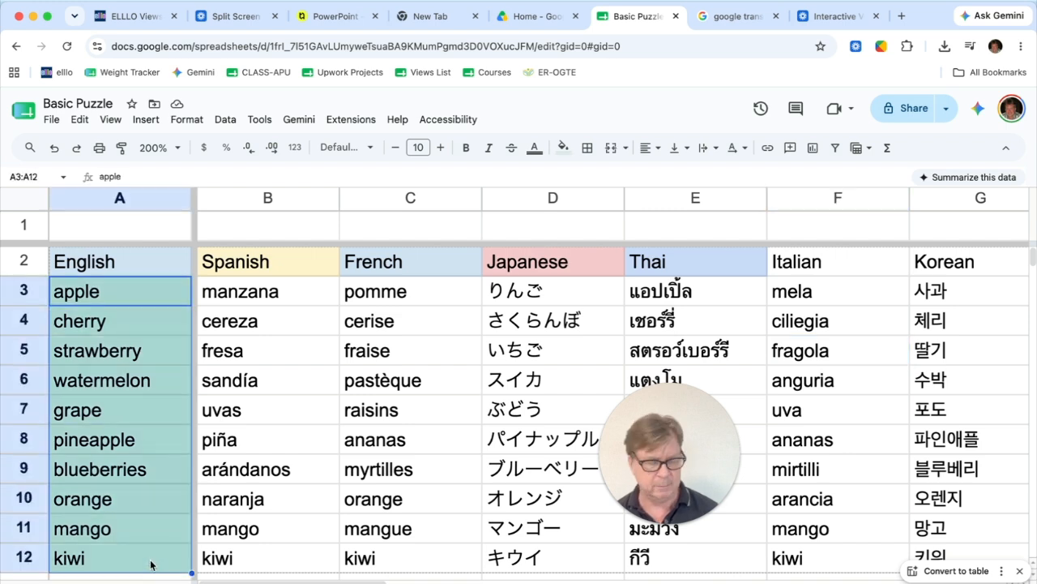
{"action": "key", "text": "Delete"}
{"action": "left_click", "coordinate": [293, 466]}
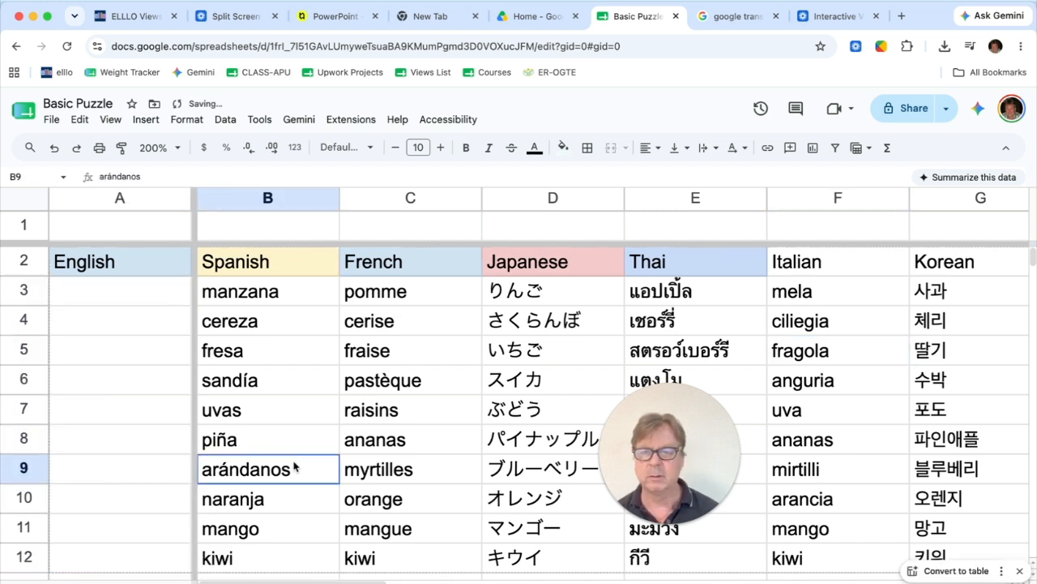
- Enter the English answers "apple" in A3 and "cherry" in A4
{"action": "left_click", "coordinate": [120, 302]}
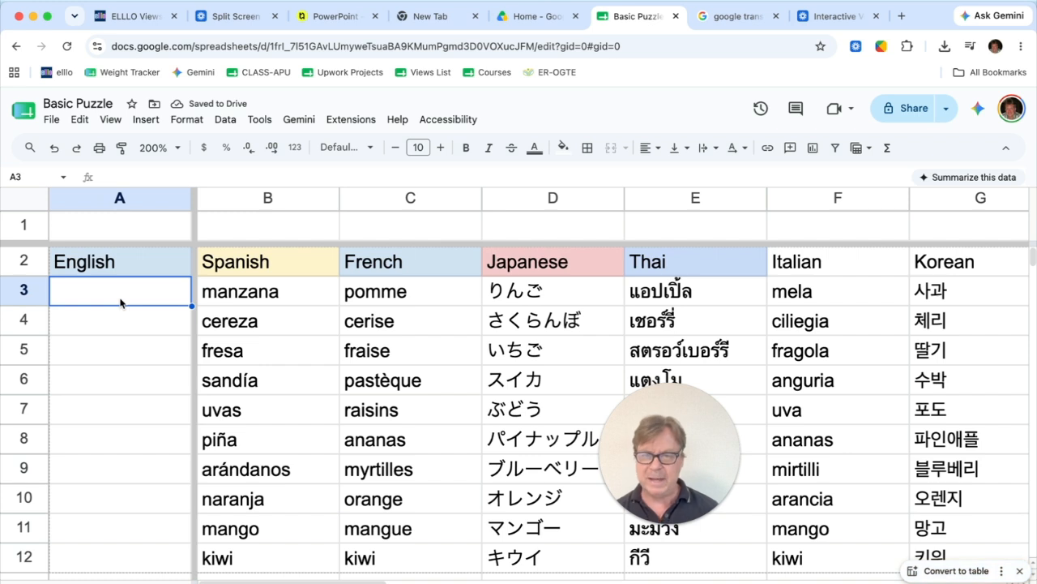
{"action": "type", "text": "apple"}
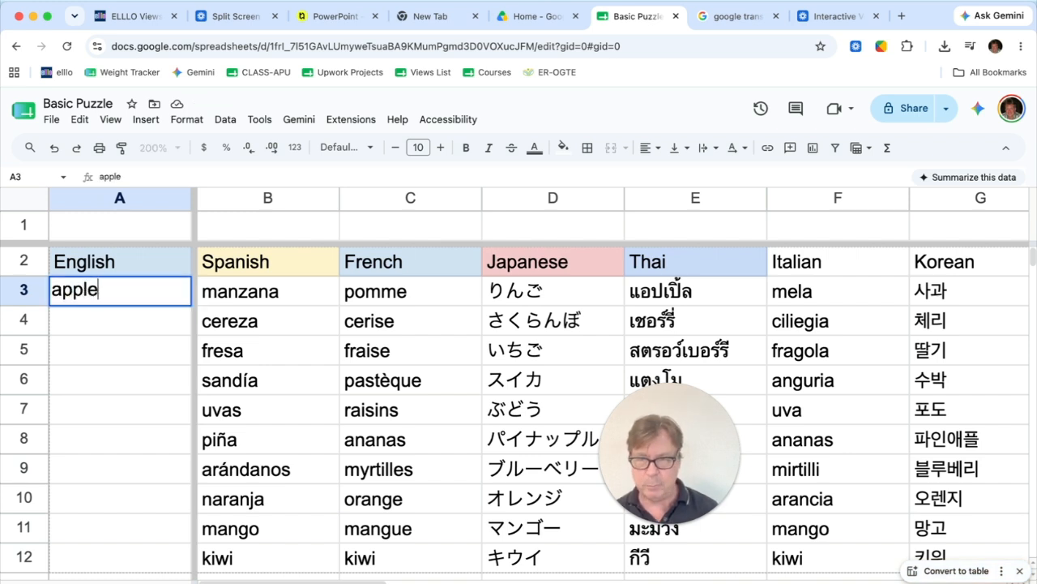
{"action": "key", "text": "Return"}
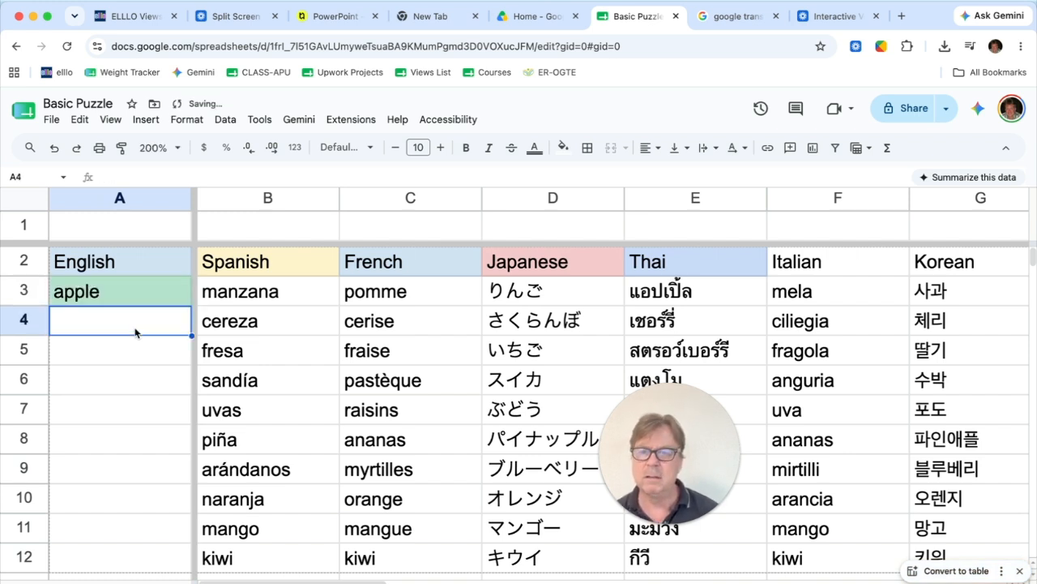
{"action": "type", "text": "cherry"}
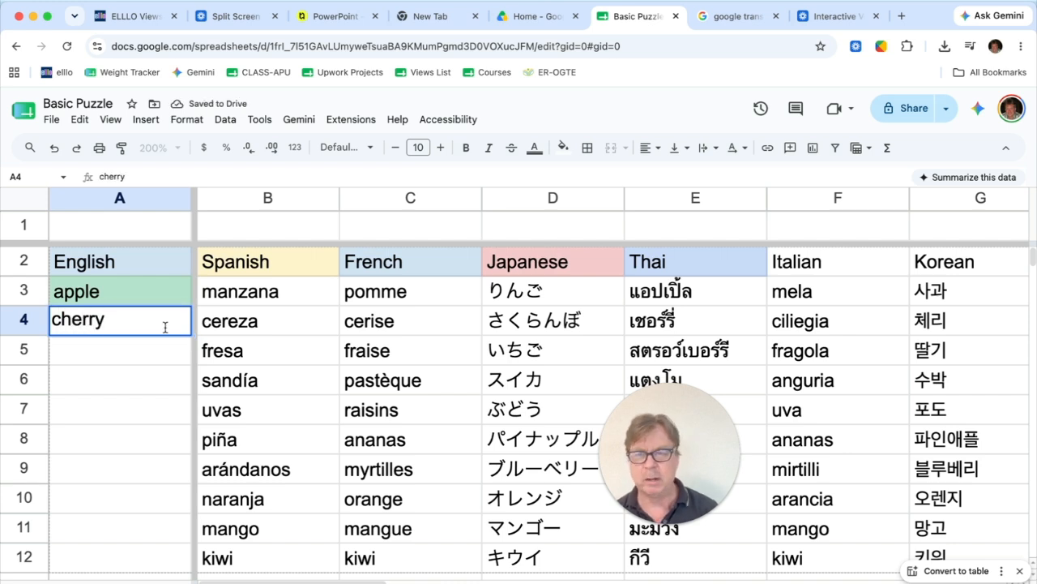
{"action": "key", "text": "Return"}
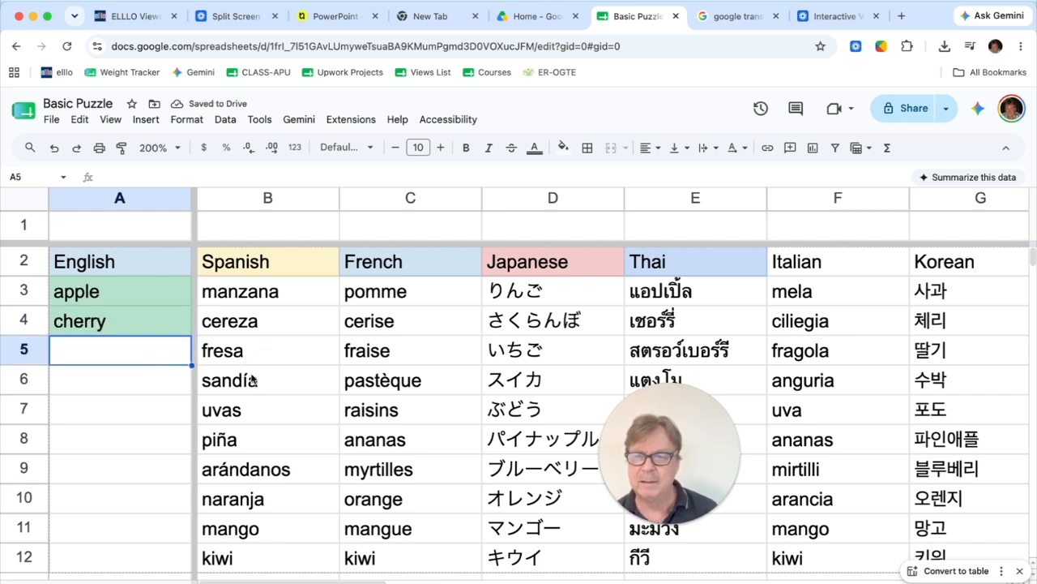
- Check the row 5 clues in Spanish and Japanese, and enter "strawberry" in A5 and "watermelon" in A6
{"action": "left_click", "coordinate": [248, 362]}
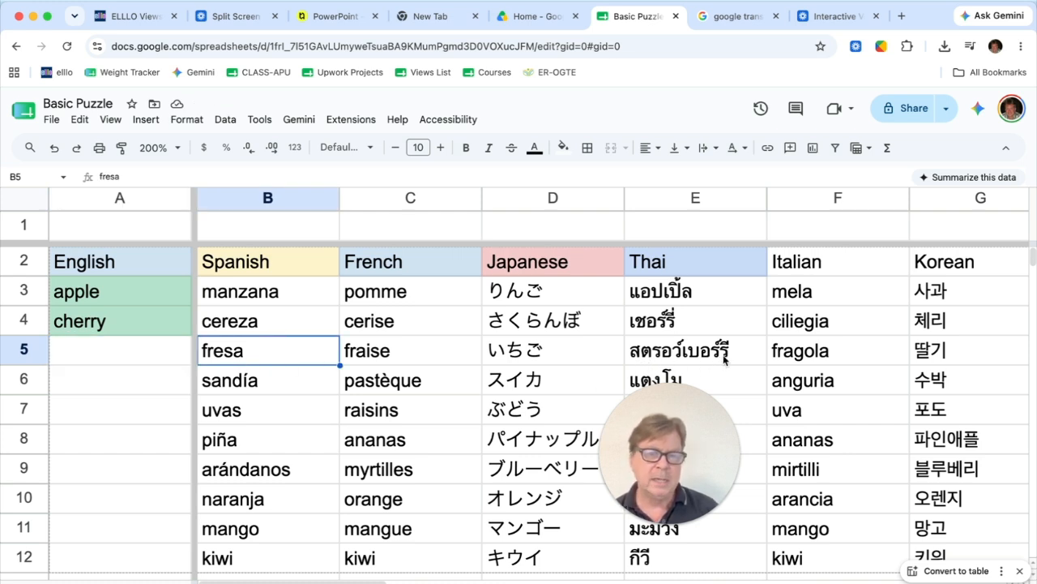
{"action": "left_click", "coordinate": [558, 362]}
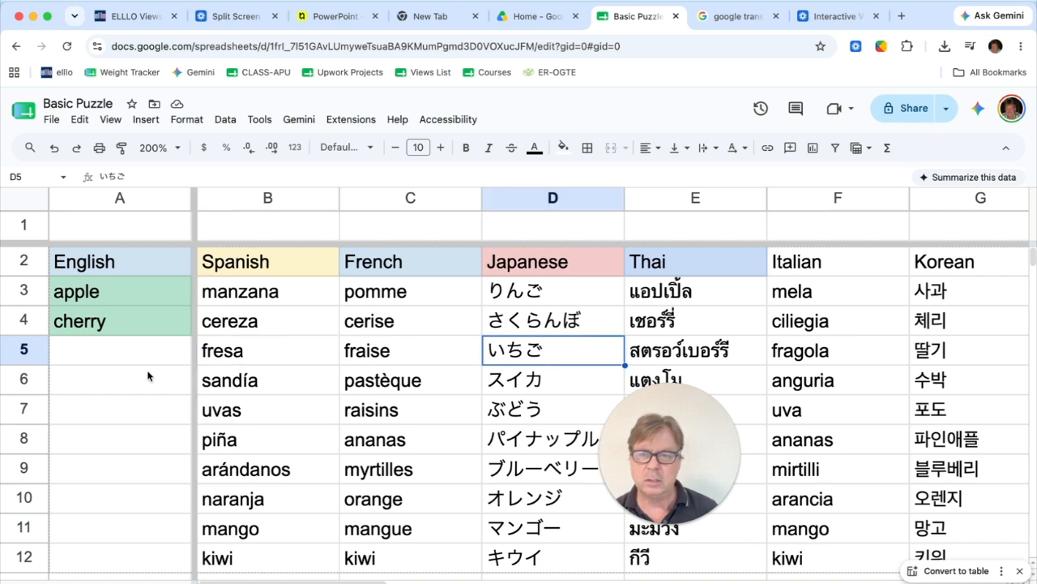
{"action": "left_click", "coordinate": [116, 362]}
{"action": "type", "text": "st"}
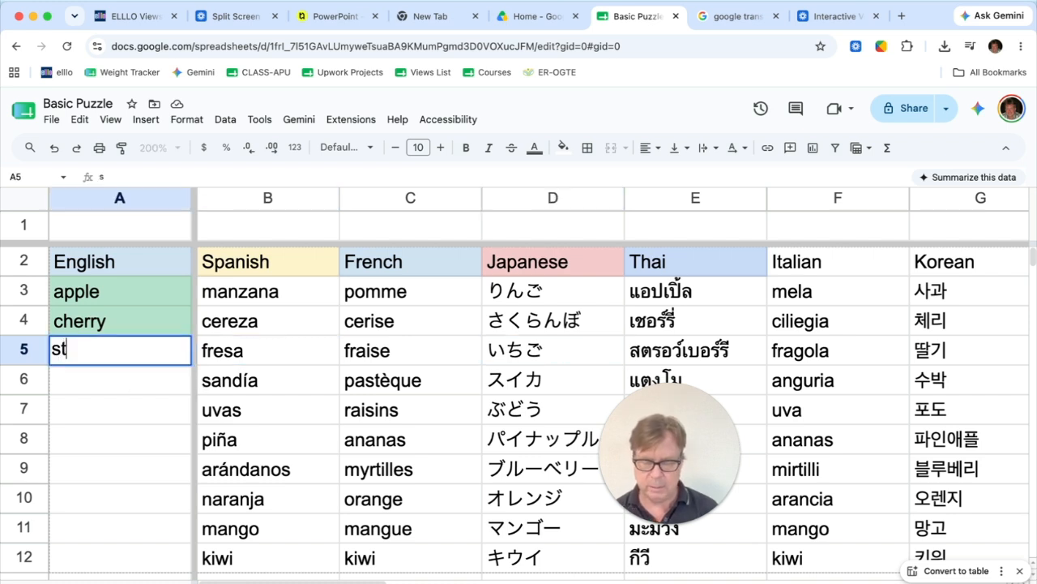
{"action": "type", "text": "rawberry"}
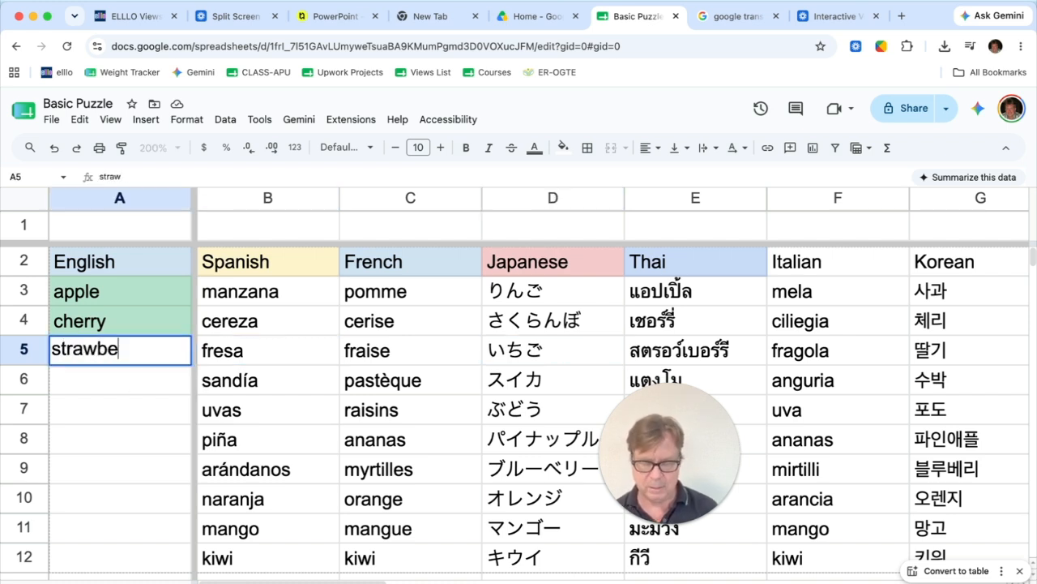
{"action": "left_click", "coordinate": [116, 397]}
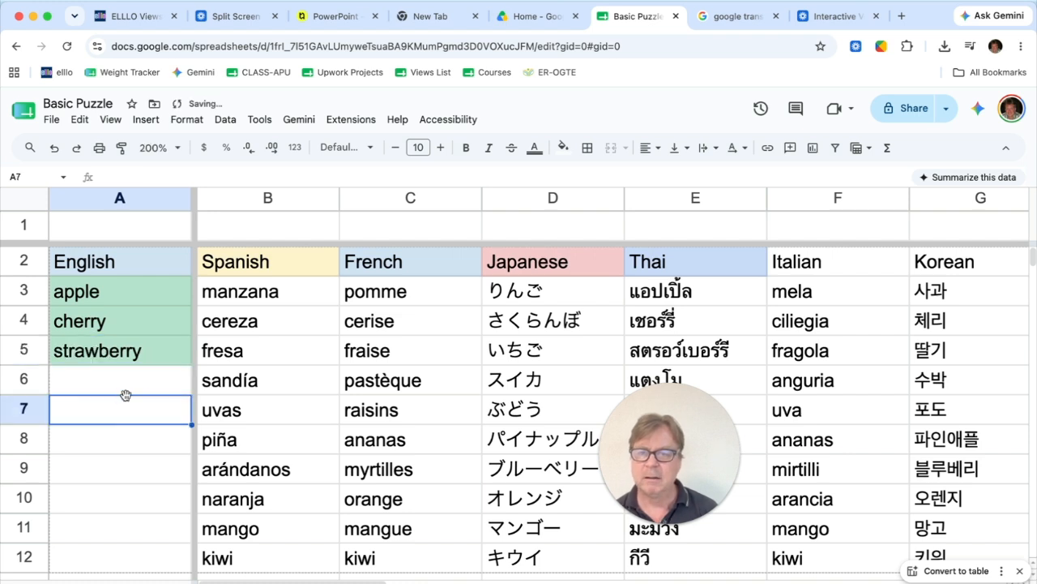
{"action": "left_click", "coordinate": [143, 388]}
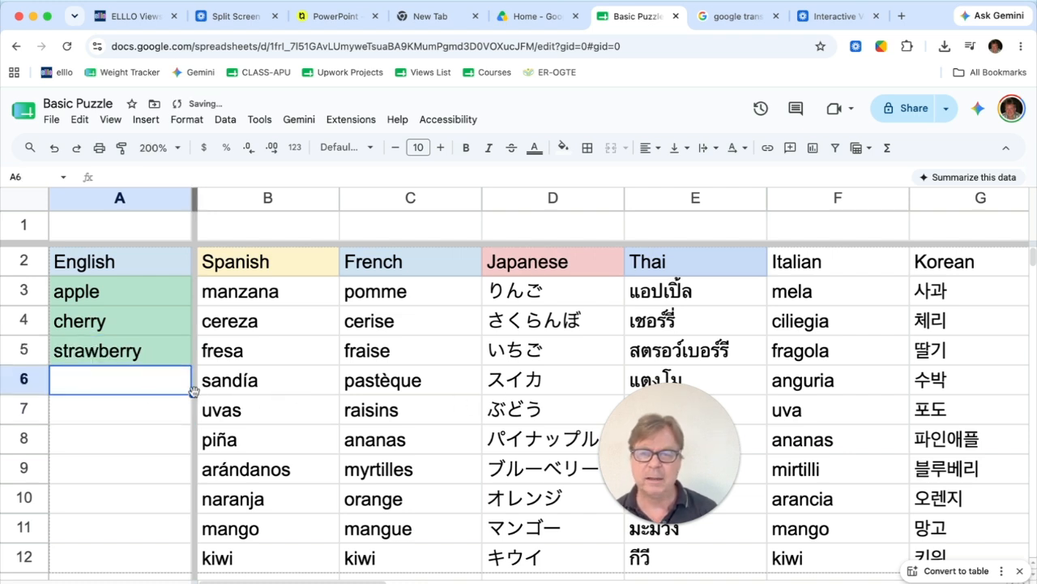
{"action": "type", "text": "watermelon"}
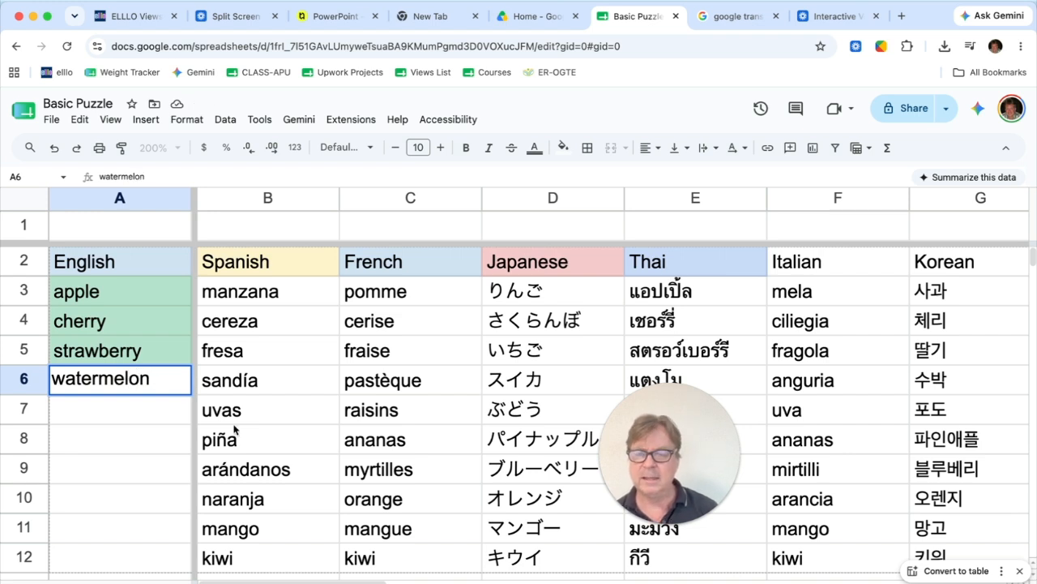
{"action": "left_click", "coordinate": [230, 440]}
- Enter the English answers "grapes" in A7 and "pineapple" in A8
{"action": "left_click", "coordinate": [118, 421]}
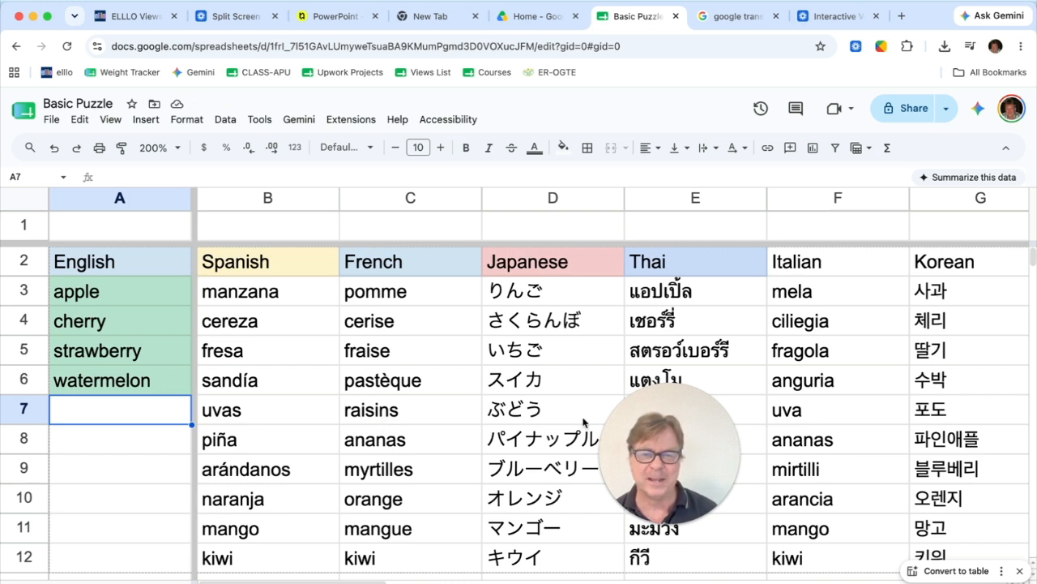
{"action": "left_click_drag", "start_coordinate": [668, 422], "coordinate": [859, 438]}
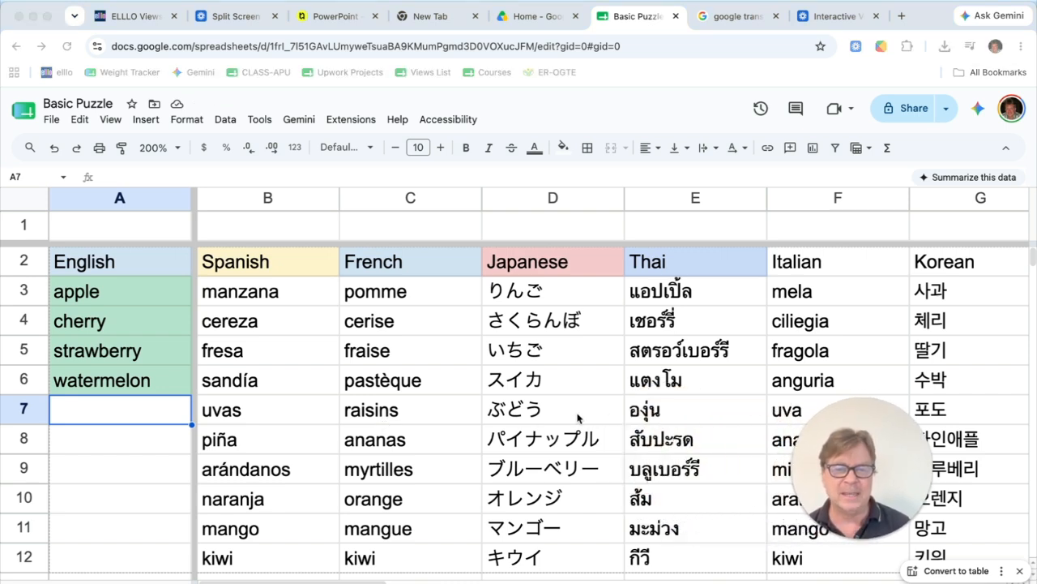
{"action": "left_click", "coordinate": [155, 413]}
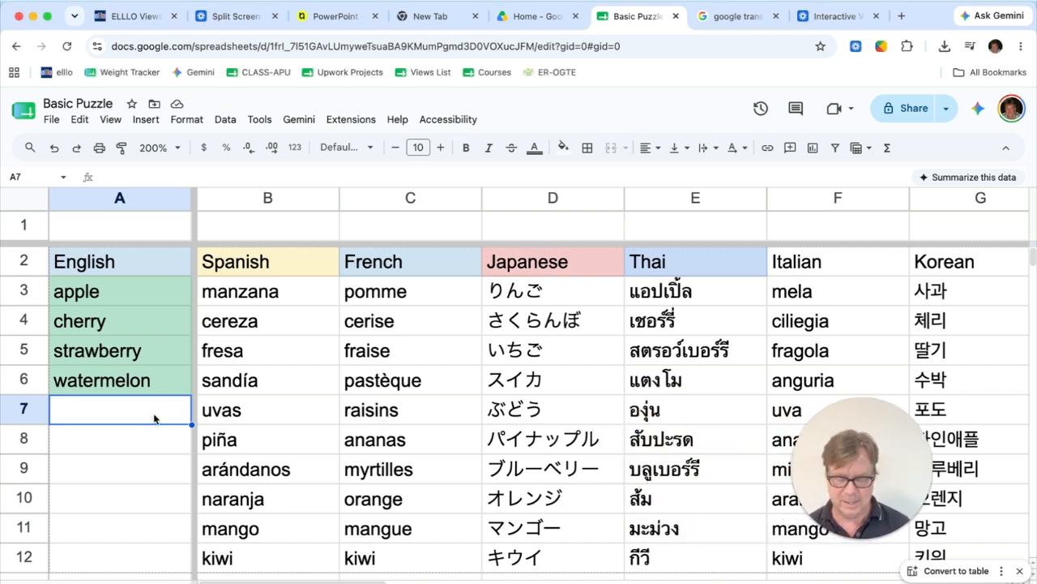
{"action": "type", "text": "grapes"}
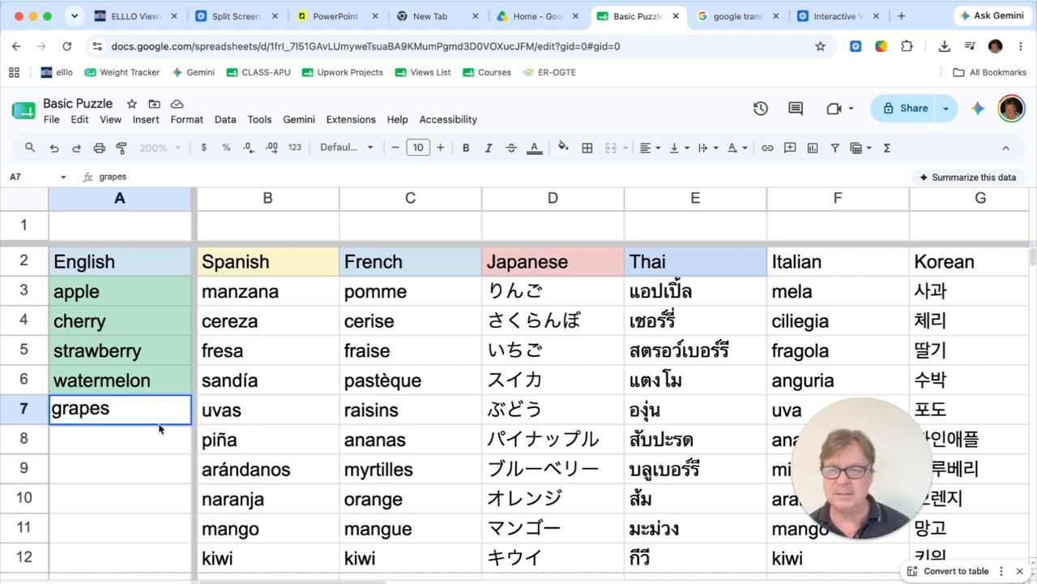
{"action": "key", "text": "Return"}
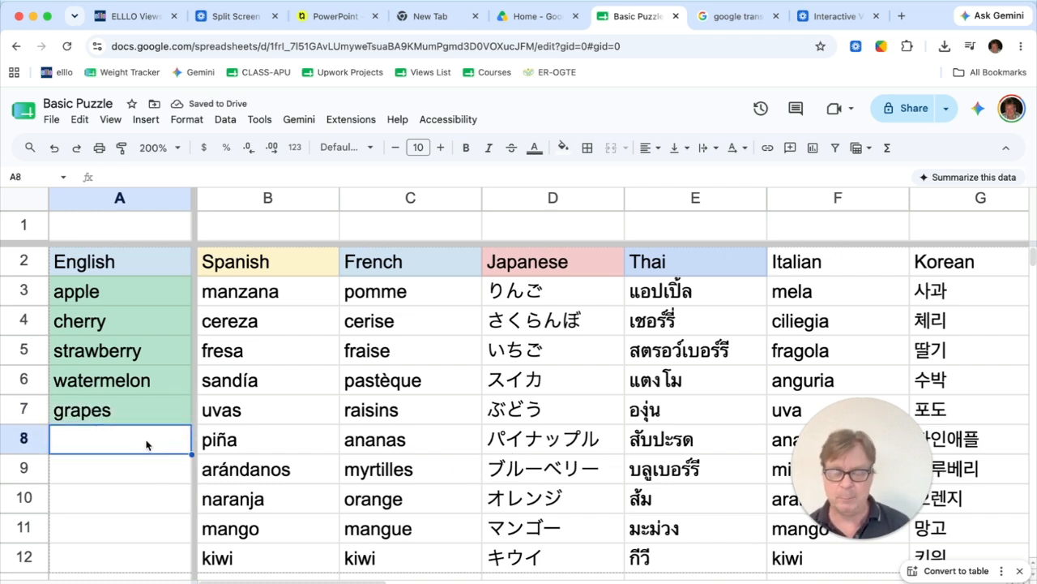
{"action": "type", "text": "pineapple"}
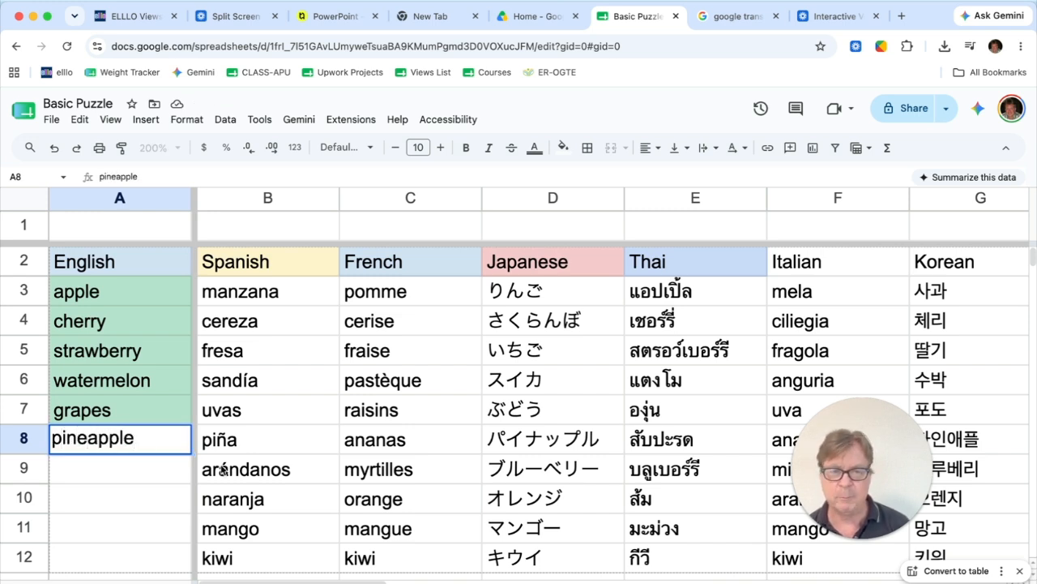
{"action": "left_click", "coordinate": [375, 477]}
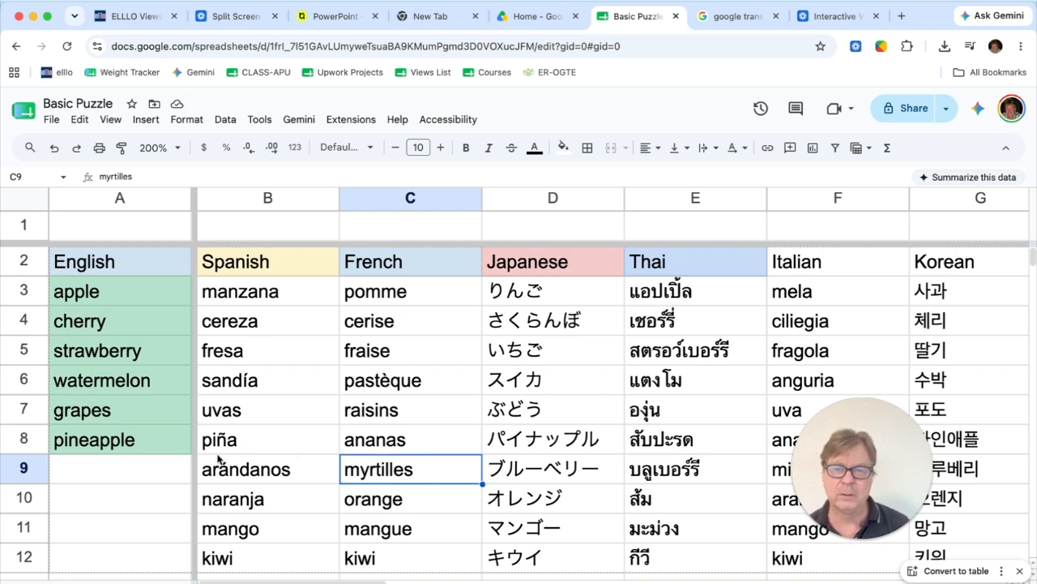
- Enter the English answer "blueberries" in A9
{"action": "left_click", "coordinate": [166, 479]}
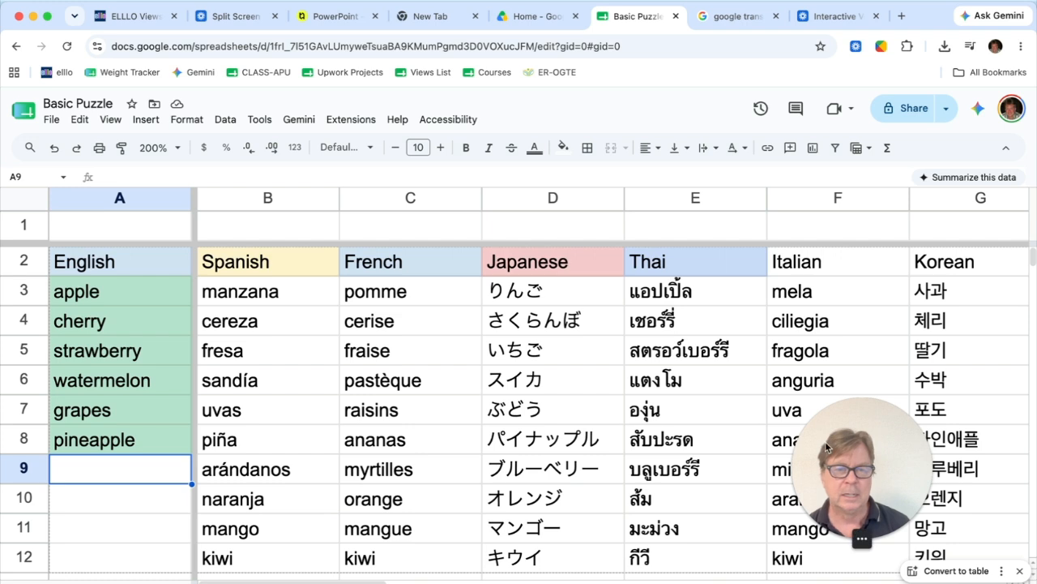
{"action": "left_click_drag", "start_coordinate": [825, 441], "coordinate": [565, 321]}
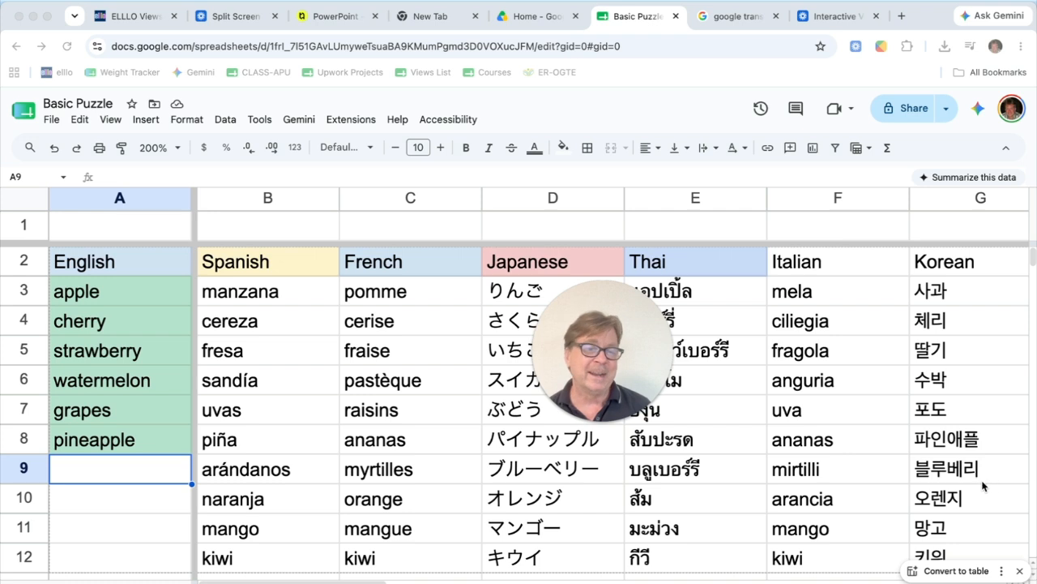
{"action": "left_click", "coordinate": [152, 508]}
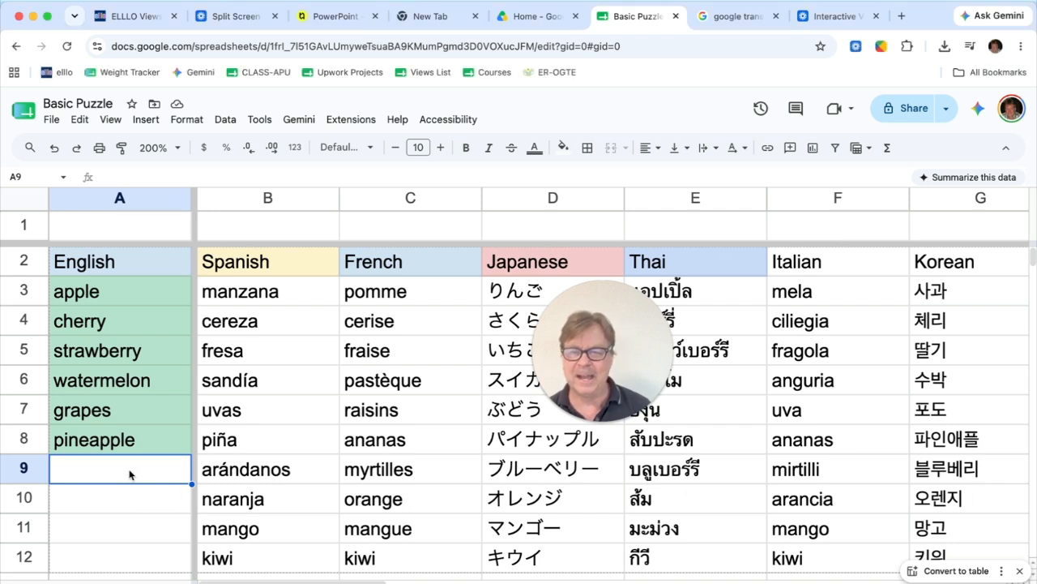
{"action": "left_click", "coordinate": [305, 506]}
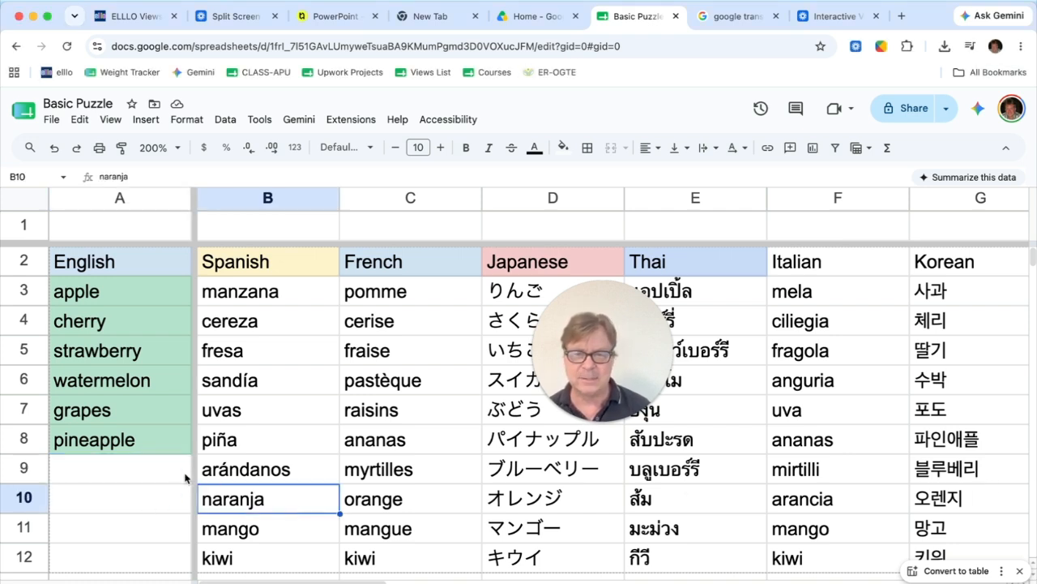
{"action": "left_click", "coordinate": [180, 474]}
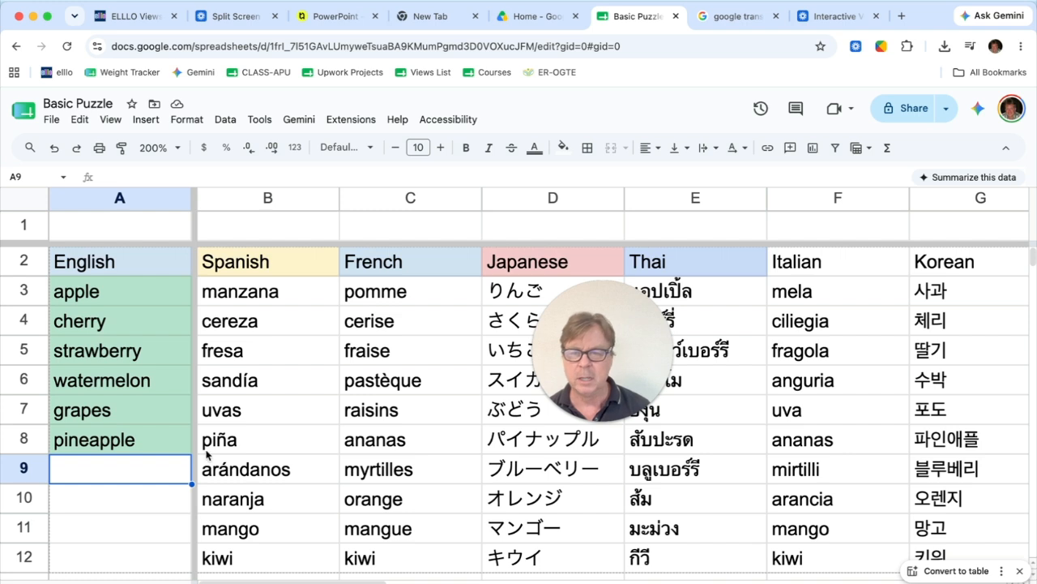
{"action": "type", "text": "blueberries"}
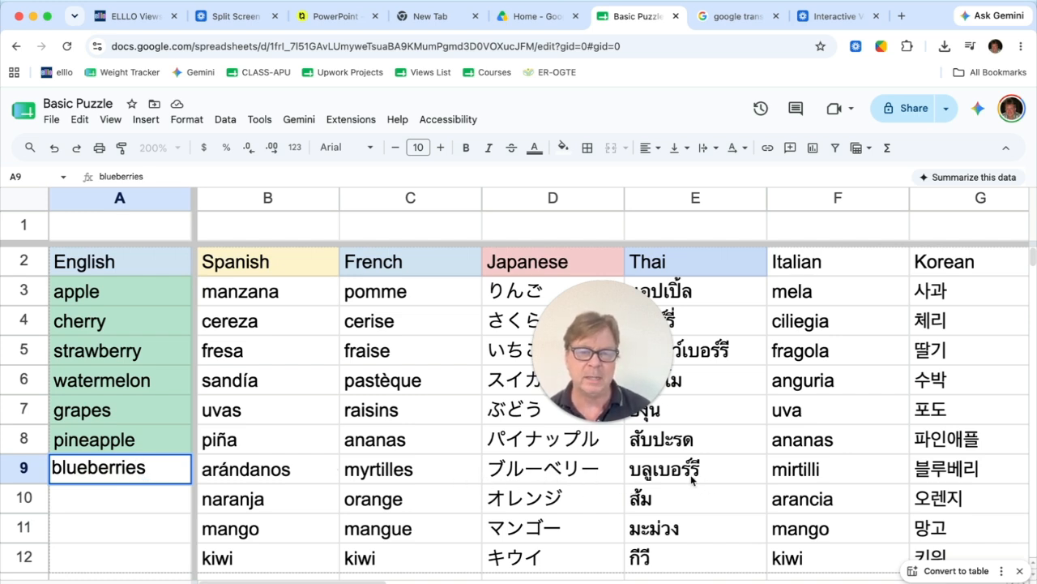
{"action": "left_click", "coordinate": [177, 502]}
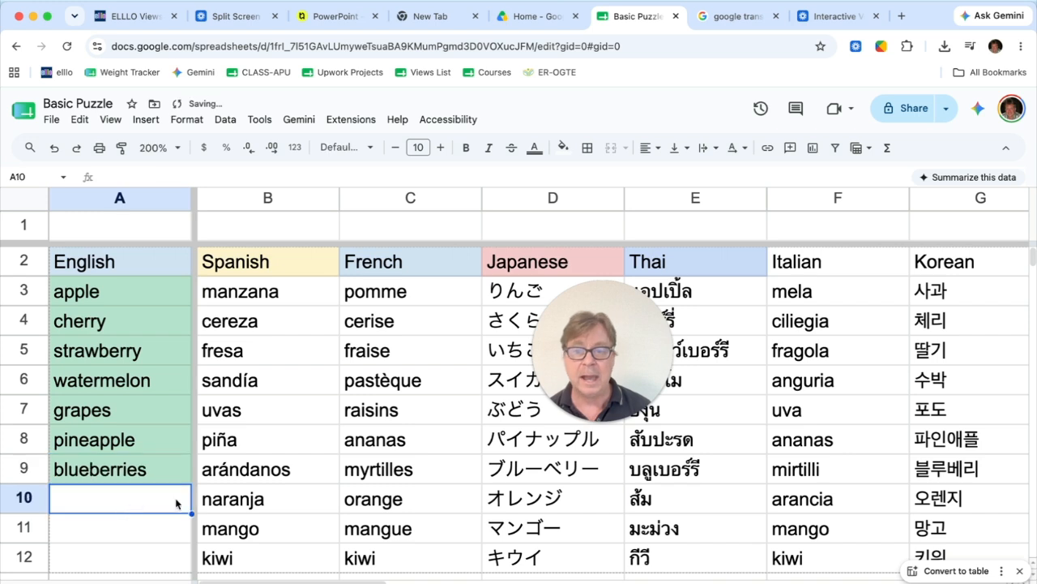
- Check the row 9 clues in Spanish, French and Italian, and enter "orange" in A10
{"action": "left_click", "coordinate": [271, 480]}
{"action": "left_click", "coordinate": [378, 483]}
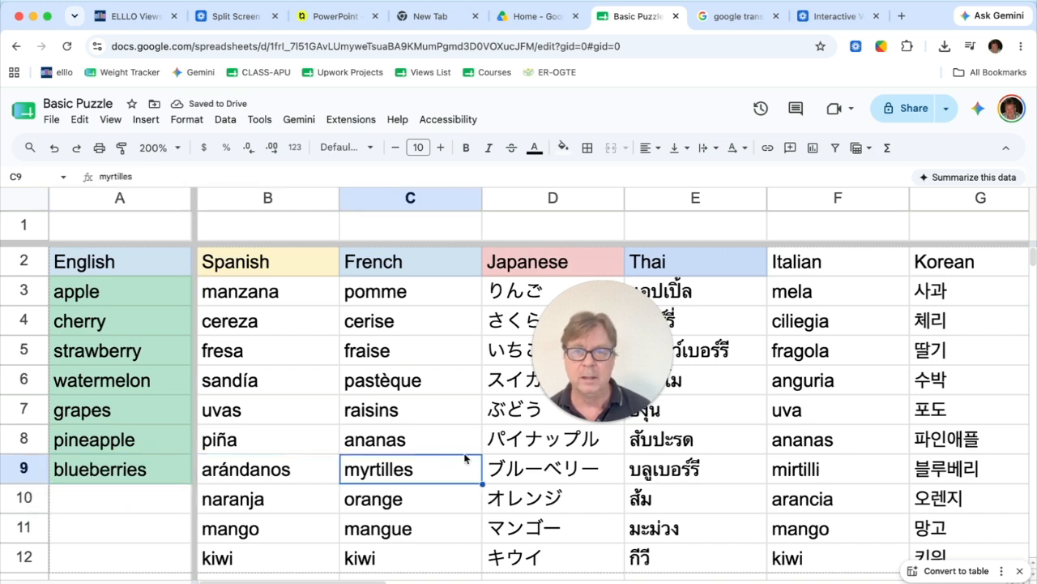
{"action": "left_click", "coordinate": [815, 474]}
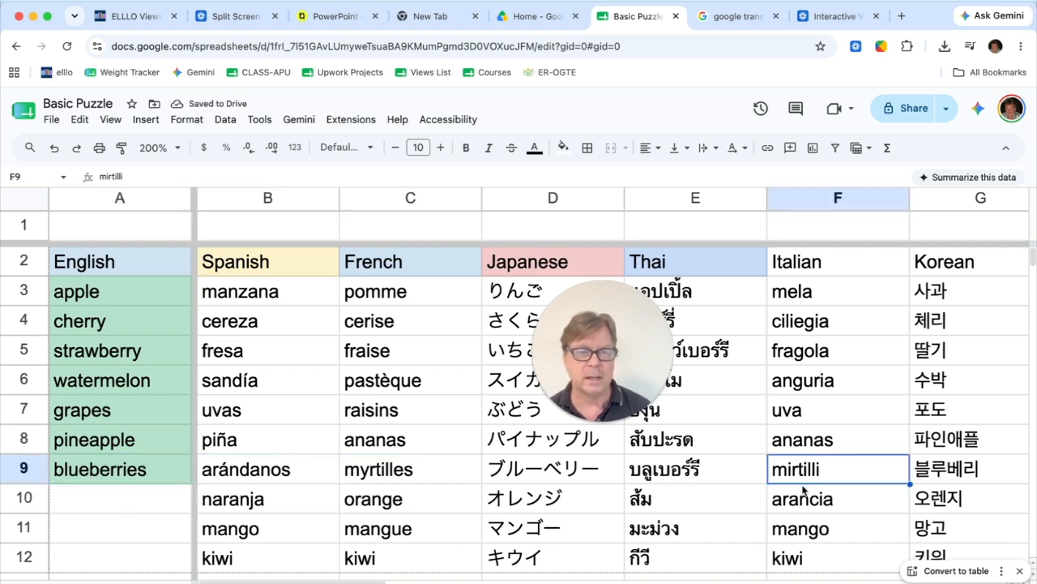
{"action": "left_click", "coordinate": [140, 507]}
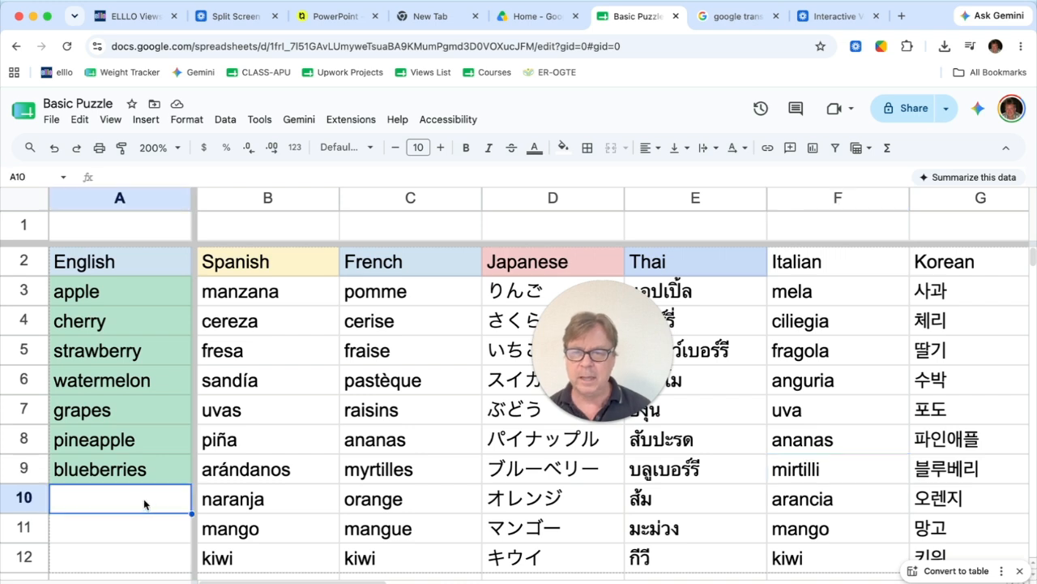
{"action": "type", "text": "orange"}
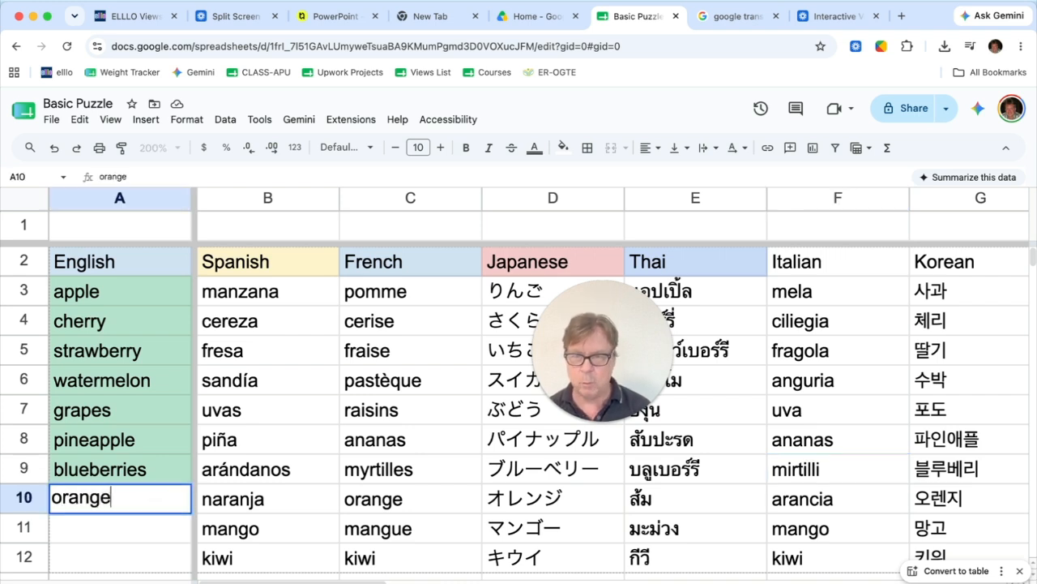
{"action": "left_click", "coordinate": [342, 502]}
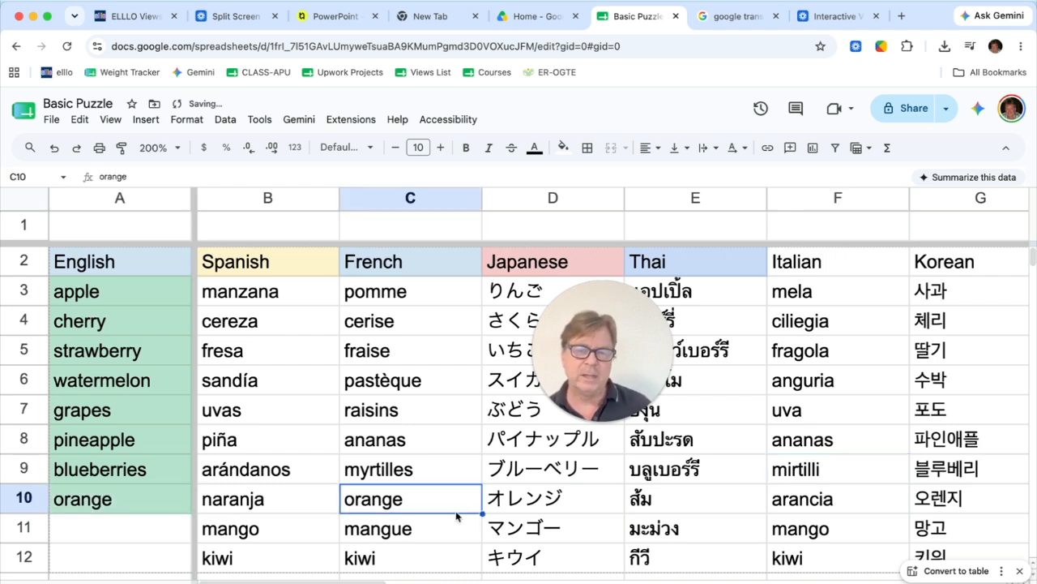
- Check the row 10 clues in Japanese and French, and replace the source words in Google Translate with "orange"
{"action": "left_click", "coordinate": [518, 513]}
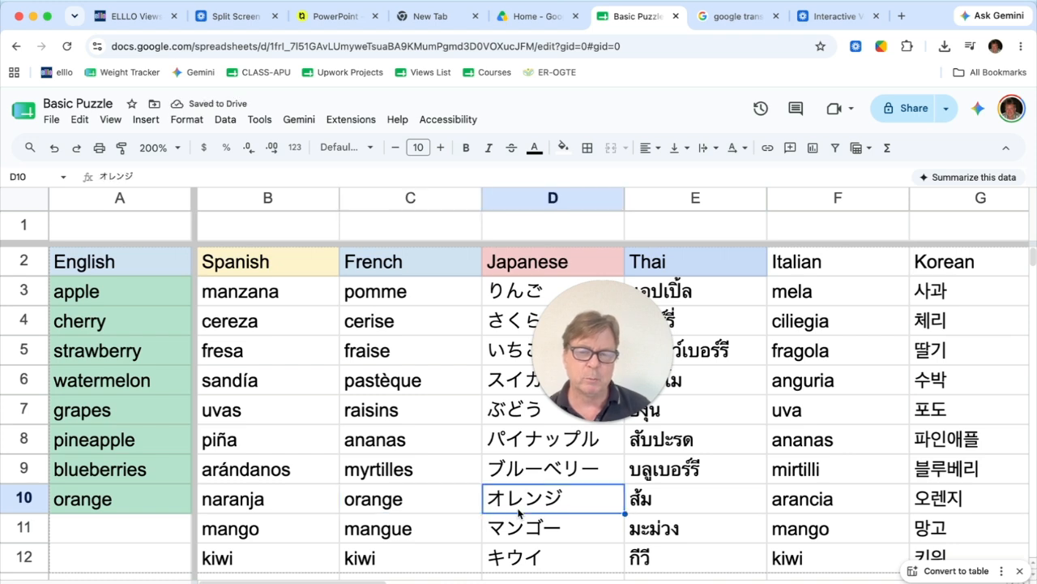
{"action": "left_click", "coordinate": [417, 510]}
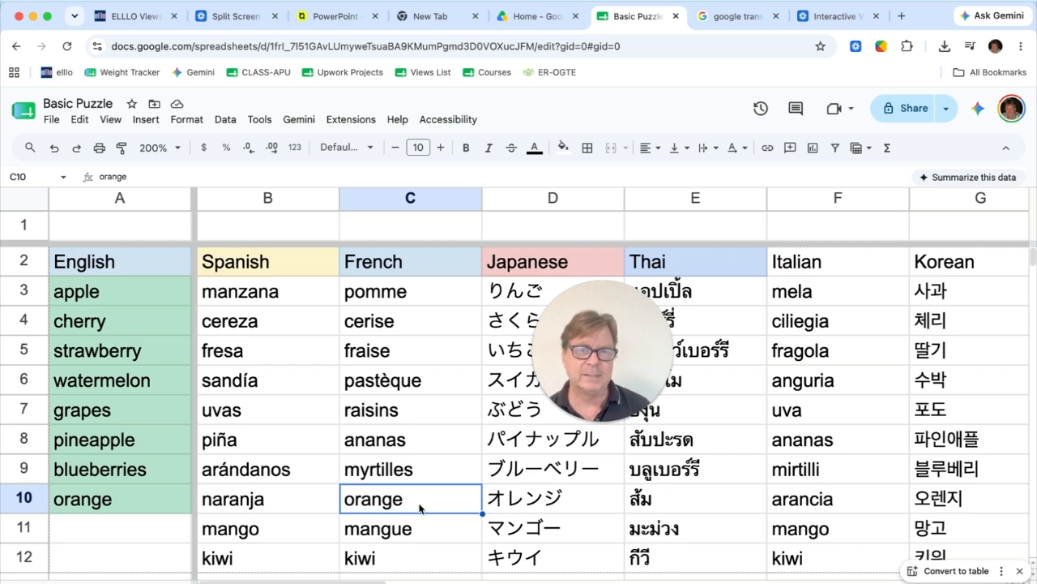
{"action": "left_click", "coordinate": [734, 23]}
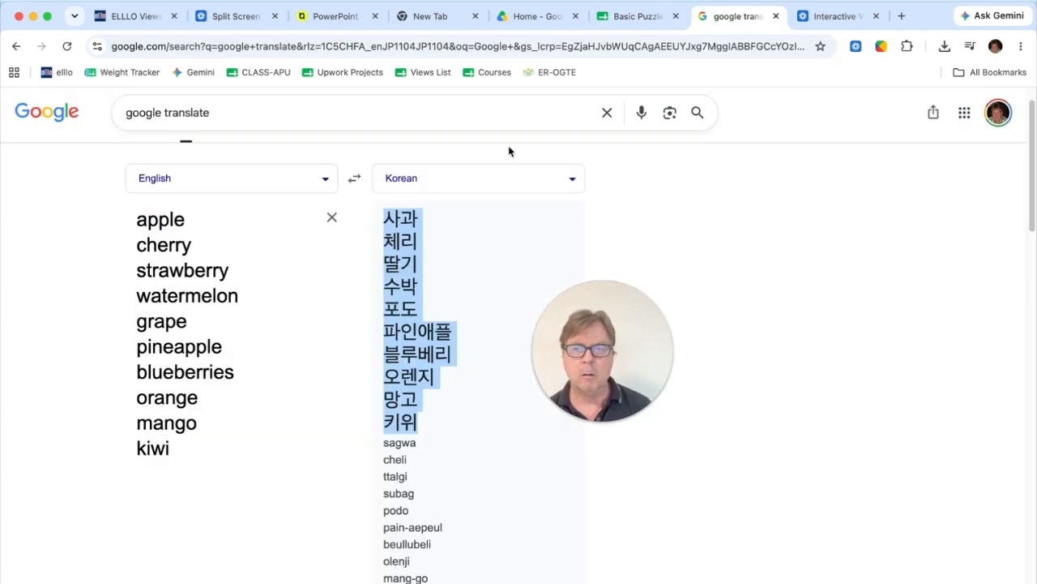
{"action": "left_click_drag", "start_coordinate": [136, 218], "coordinate": [227, 240]}
{"action": "key", "text": "super+a"}
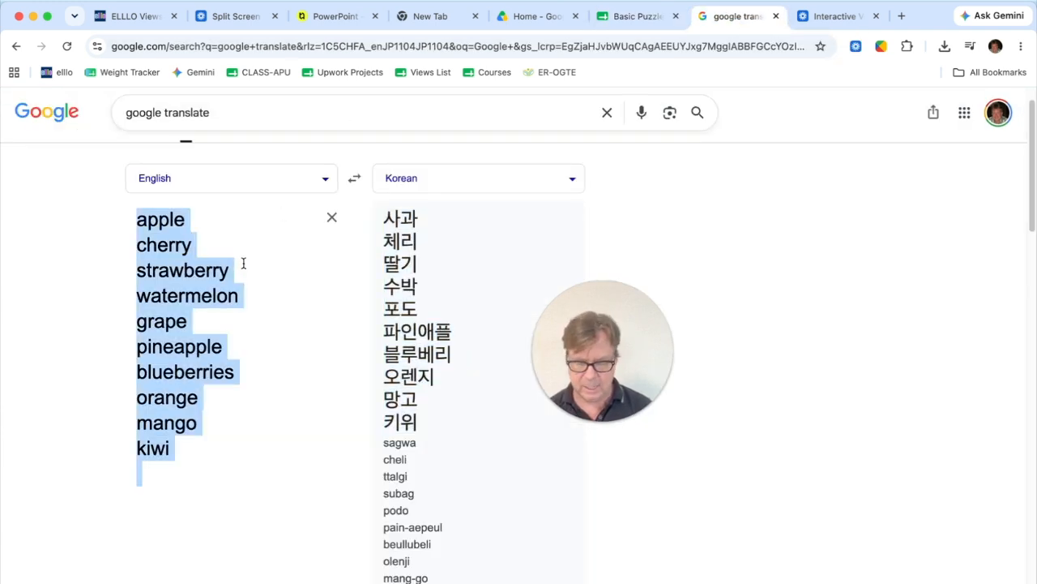
{"action": "type", "text": "orange"}
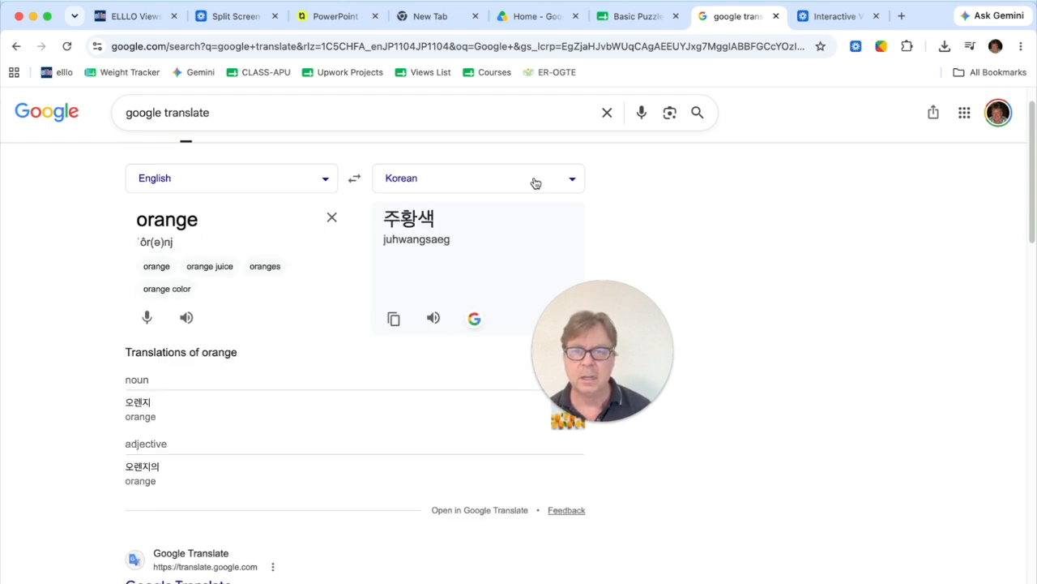
- Set the target language to French and play the pronunciation of the translated word
{"action": "left_click", "coordinate": [573, 179]}
{"action": "scroll", "coordinate": [349, 361], "scroll_direction": "down", "scroll_amount": 1}
{"action": "scroll", "coordinate": [348, 361], "scroll_direction": "down", "scroll_amount": 10}
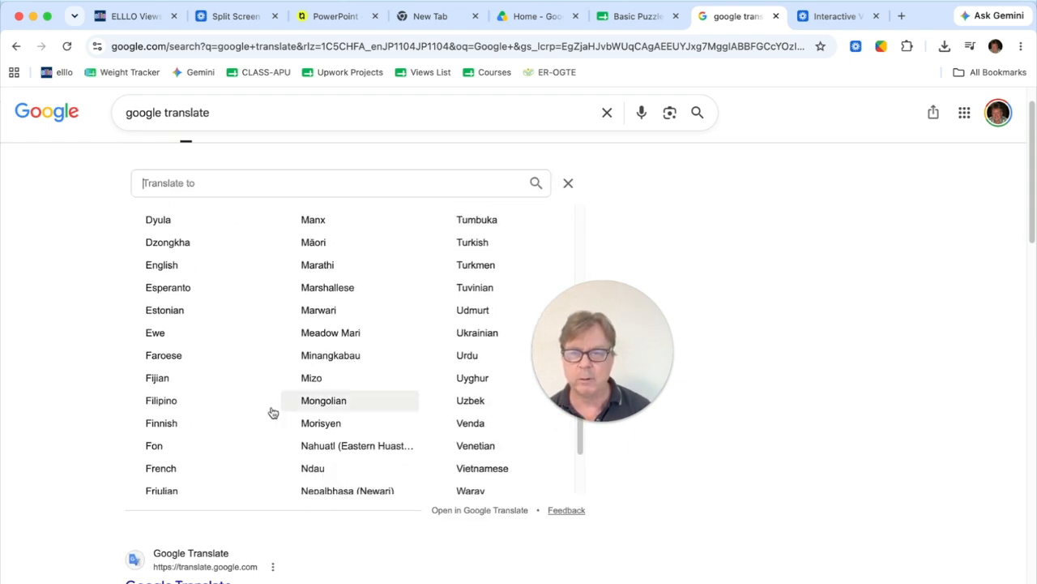
{"action": "left_click", "coordinate": [179, 462]}
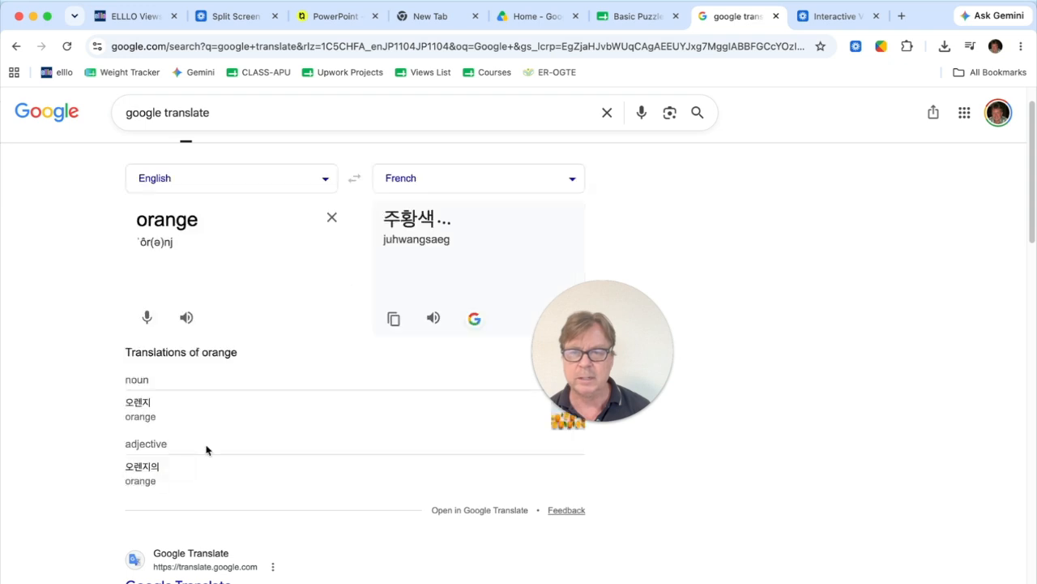
{"action": "left_click", "coordinate": [434, 320]}
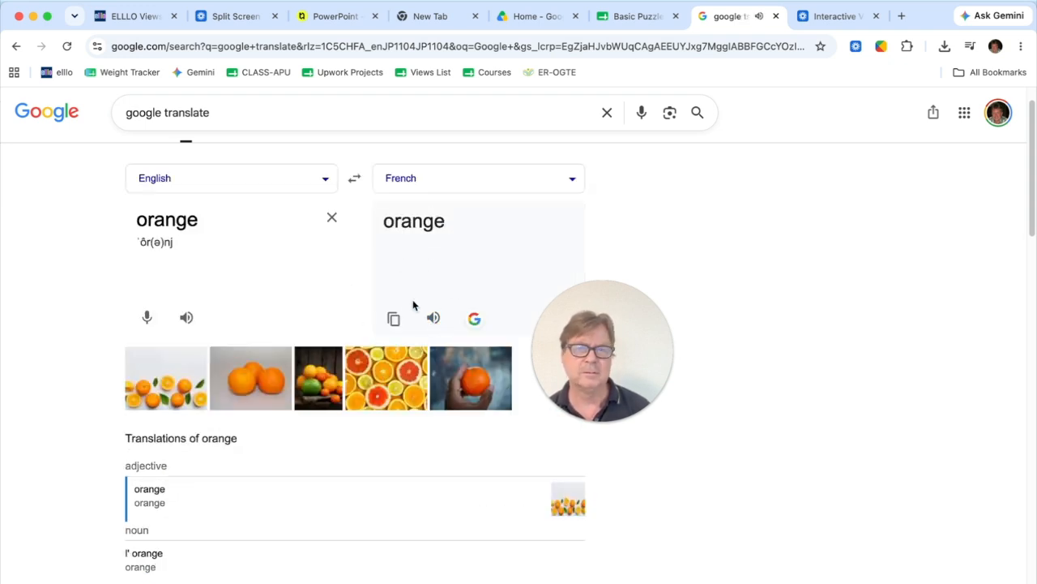
- Return to the Basic Puzzle spreadsheet and enter the English answers "mango" in A11 and "kiwi" in A12
{"action": "left_click", "coordinate": [638, 16]}
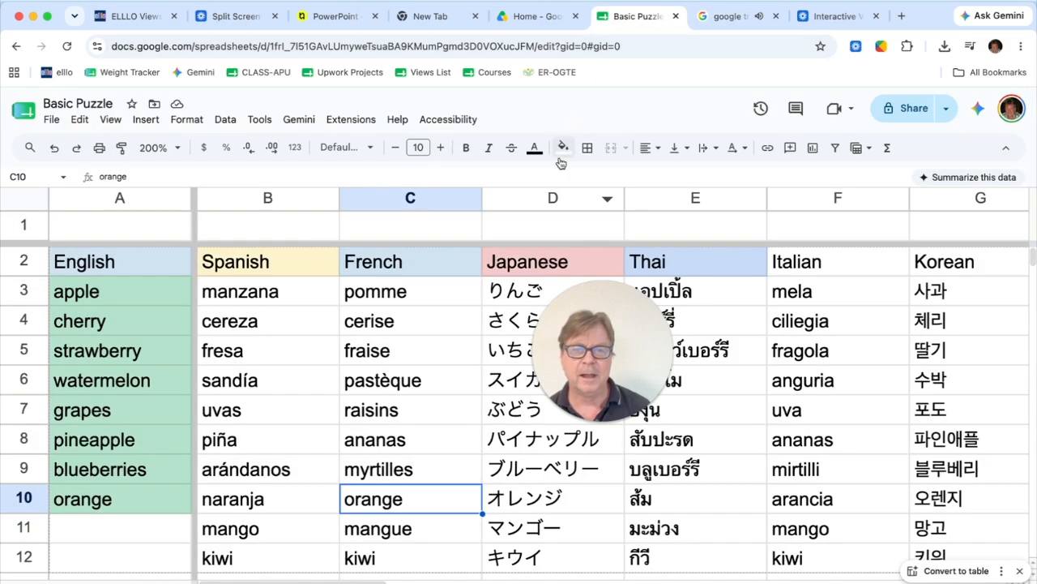
{"action": "left_click", "coordinate": [123, 528]}
{"action": "type", "text": "mango"}
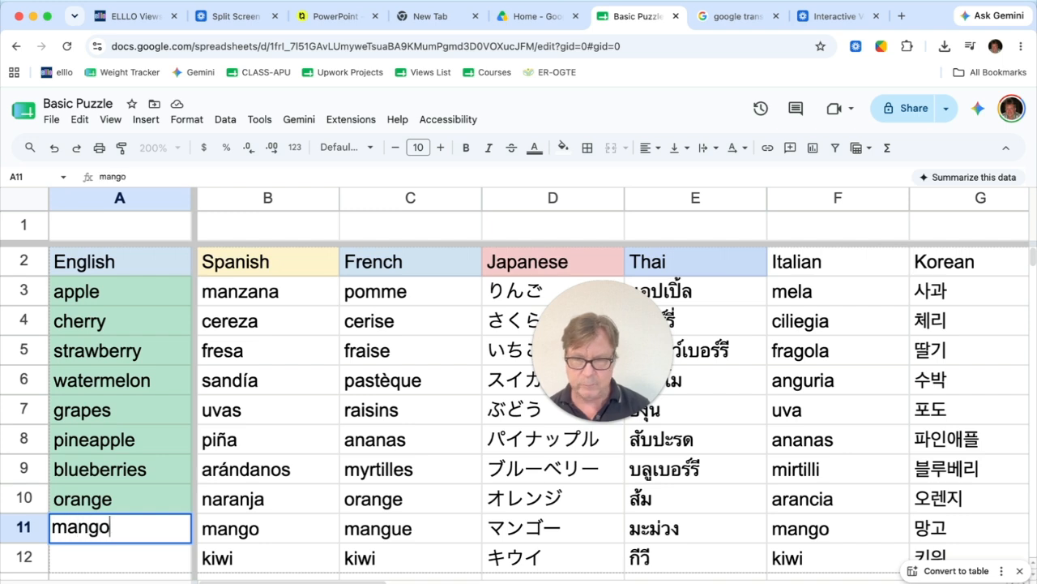
{"action": "key", "text": "Return"}
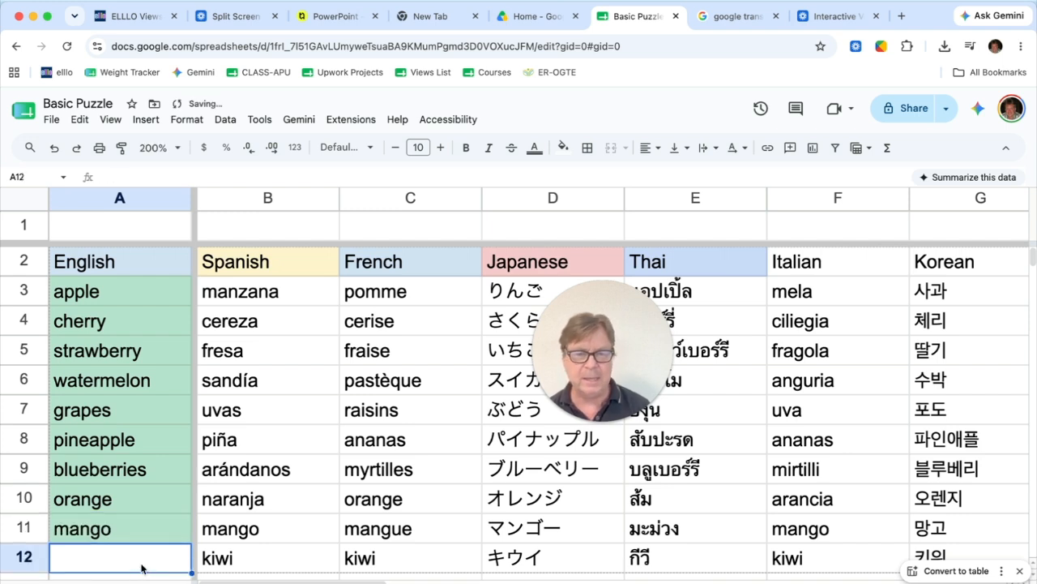
{"action": "type", "text": "kiwi"}
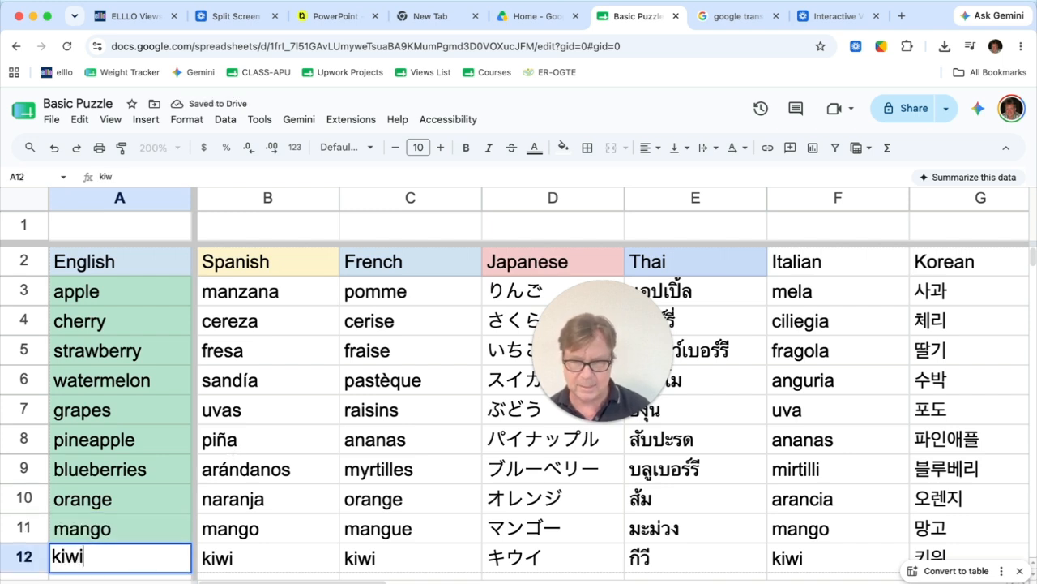
{"action": "left_click", "coordinate": [391, 415]}
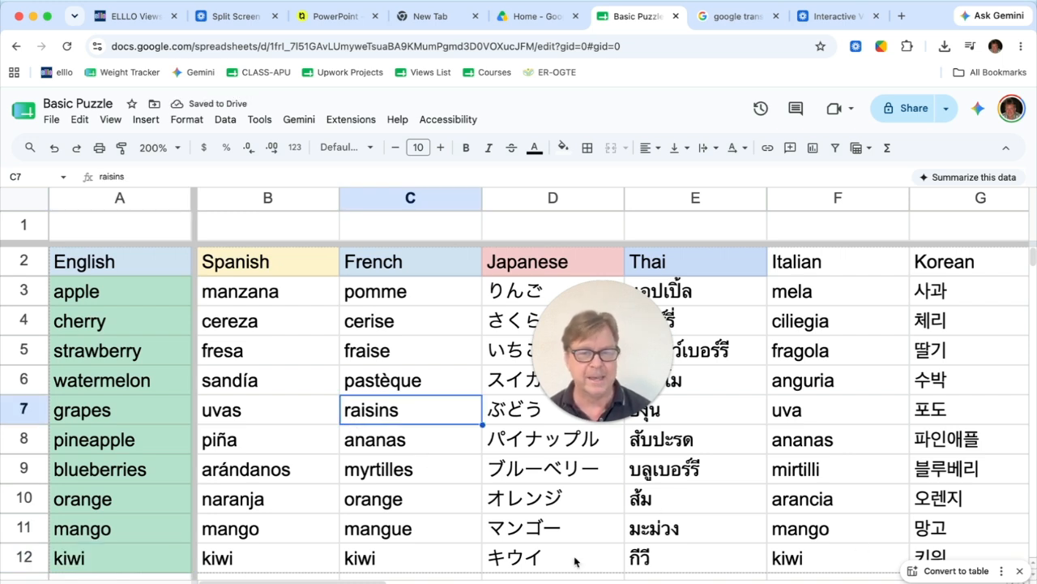
- Check the row 12 clues in Japanese and Thai, and clear all the English answers in A3:A12
{"action": "left_click", "coordinate": [530, 559]}
{"action": "left_click", "coordinate": [658, 562]}
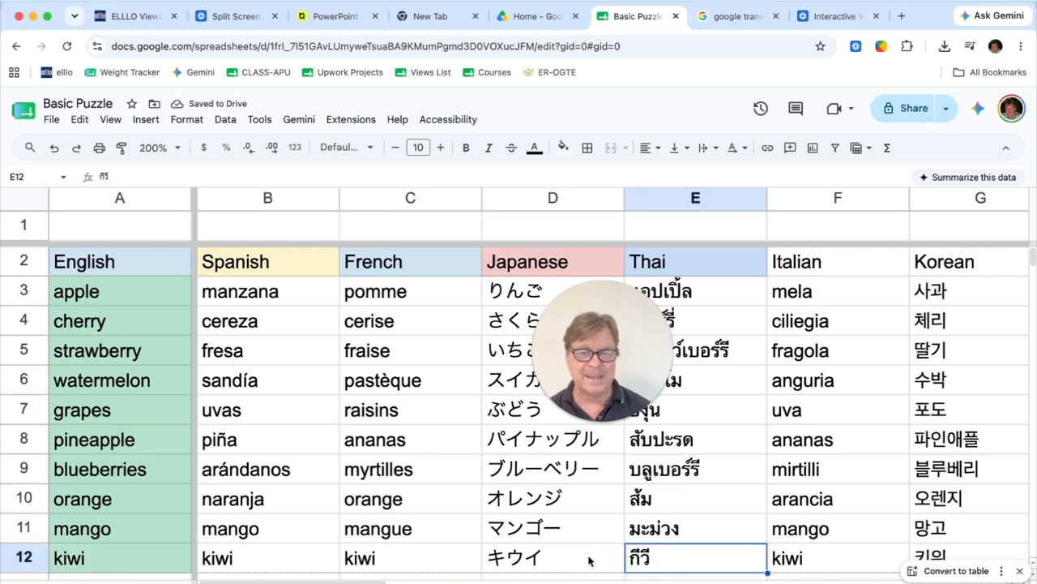
{"action": "scroll", "coordinate": [366, 376], "scroll_direction": "down", "scroll_amount": 3}
{"action": "scroll", "coordinate": [365, 381], "scroll_direction": "up", "scroll_amount": 3}
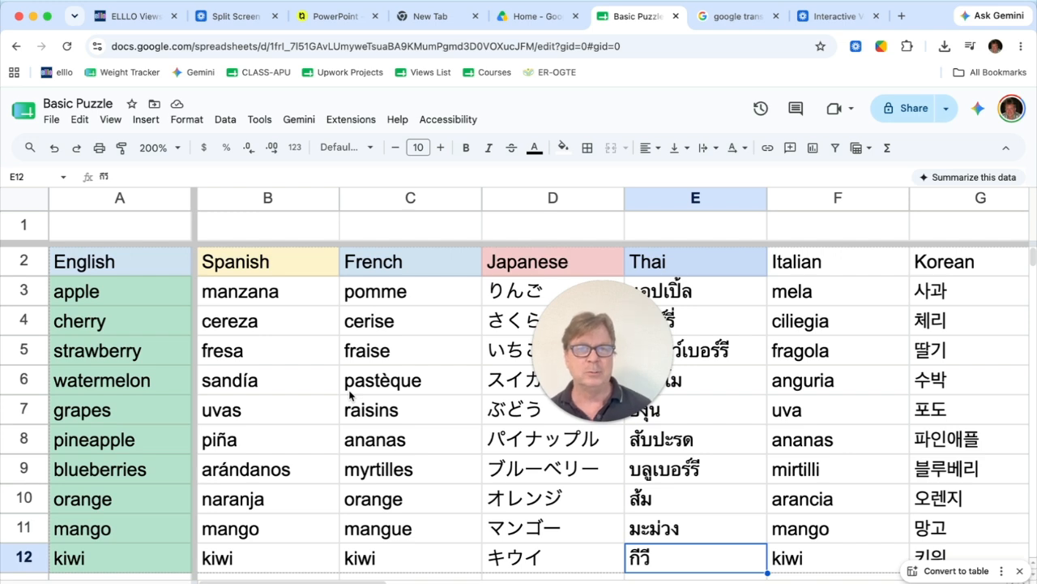
{"action": "left_click_drag", "start_coordinate": [148, 296], "coordinate": [146, 558]}
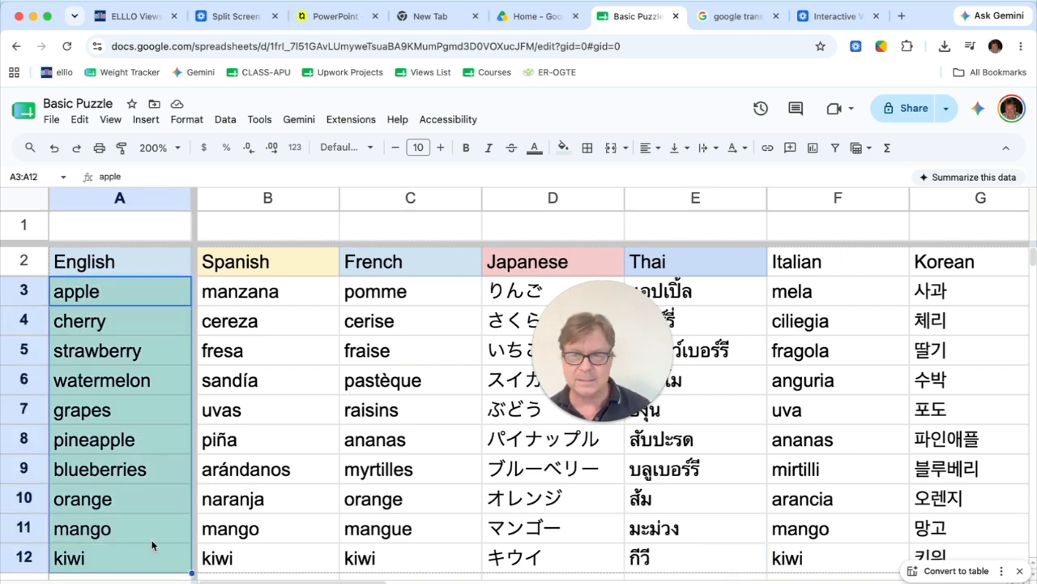
{"action": "key", "text": "Delete"}
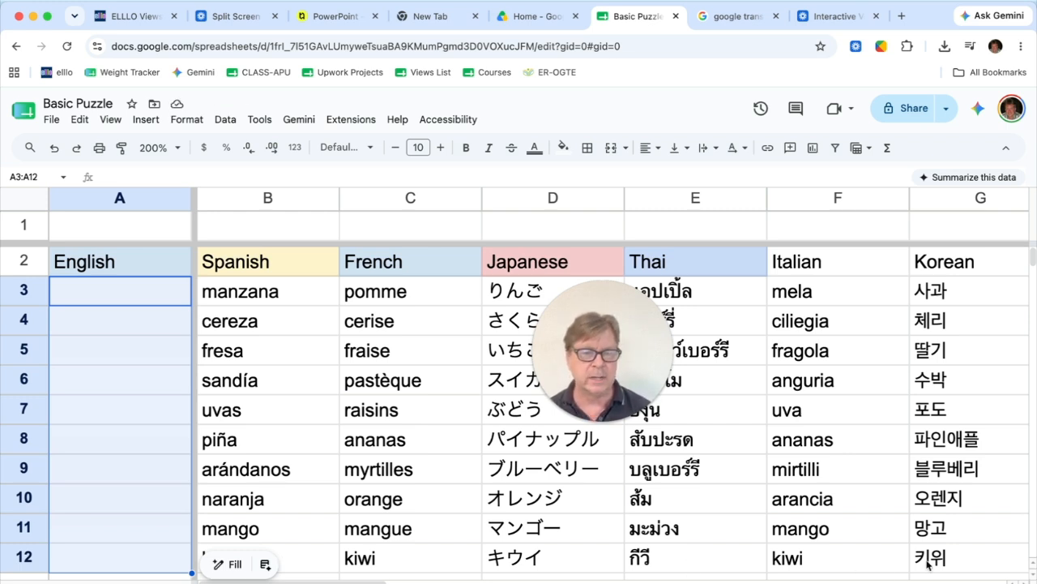
- Select the puzzle table A2:G12, preview the sheet in the print settings, and cancel printing
{"action": "left_click_drag", "start_coordinate": [944, 563], "coordinate": [132, 261]}
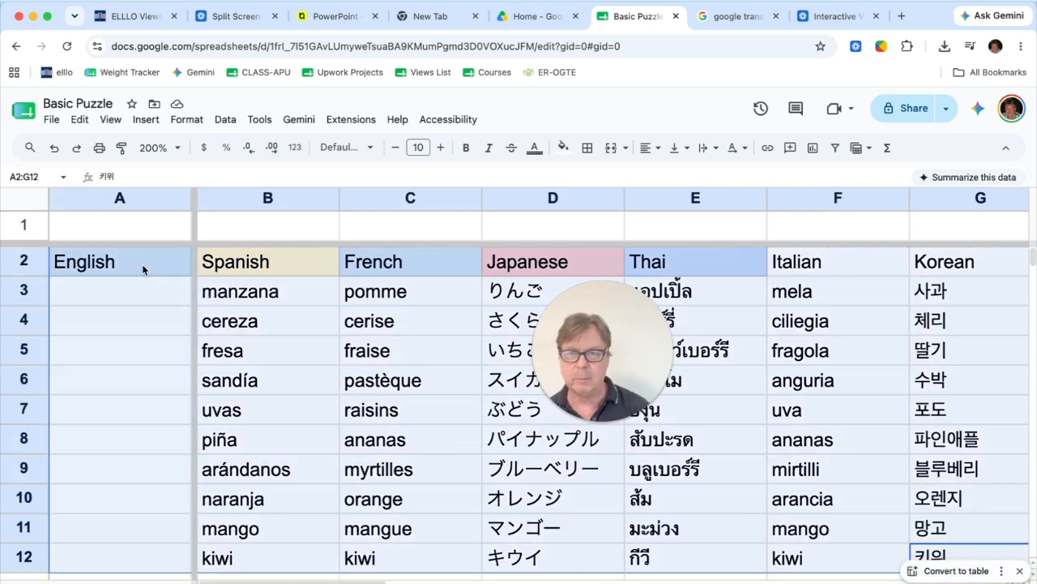
{"action": "key", "text": "super+p"}
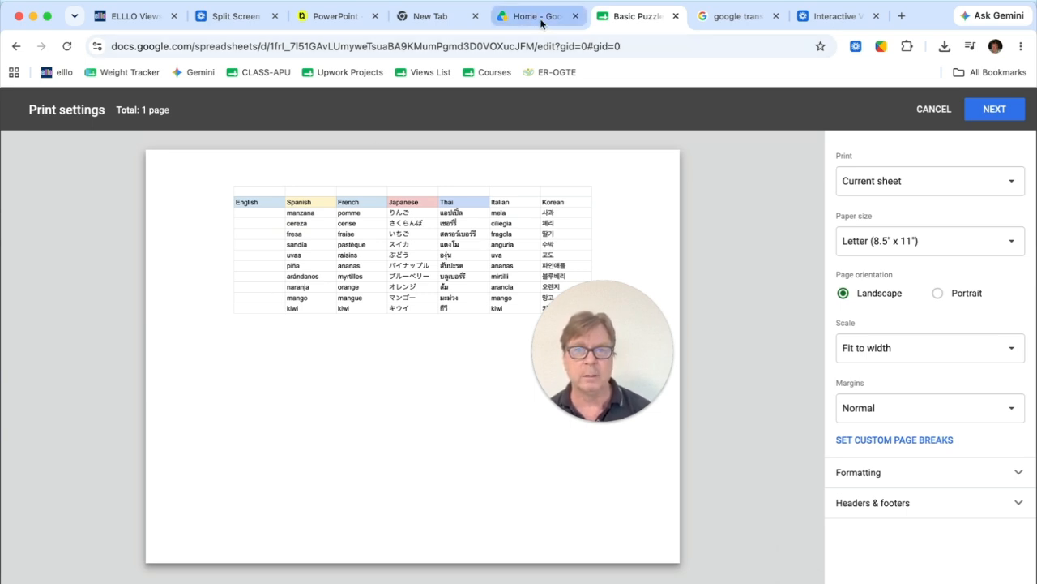
{"action": "left_click", "coordinate": [941, 110]}
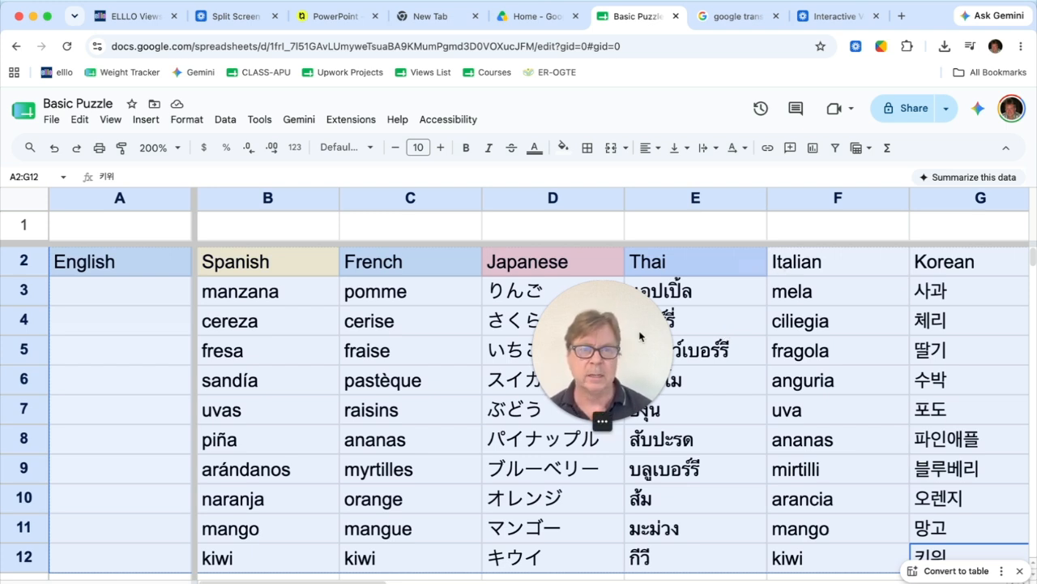
{"action": "left_click_drag", "start_coordinate": [639, 336], "coordinate": [957, 327]}
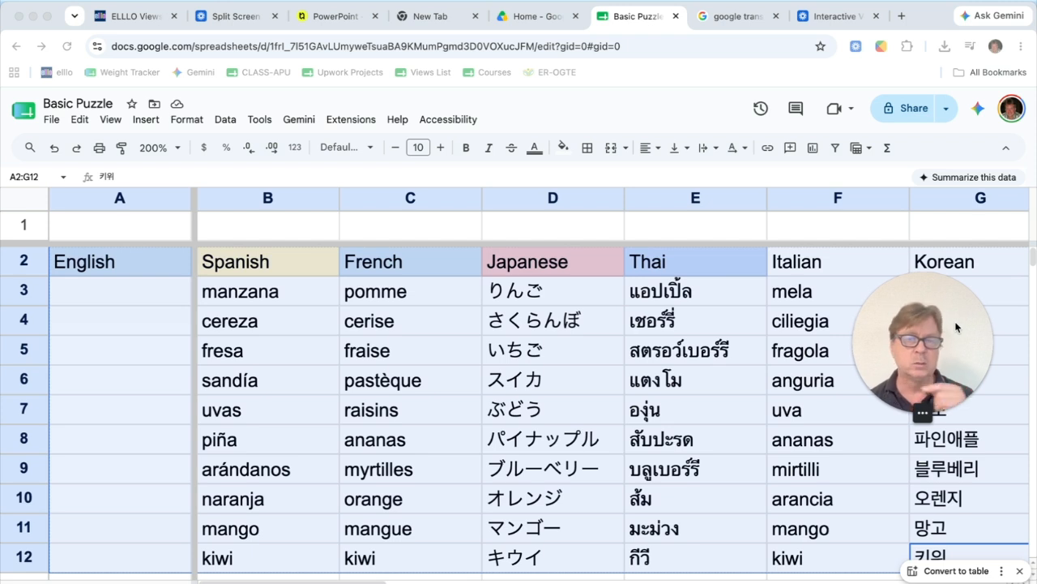